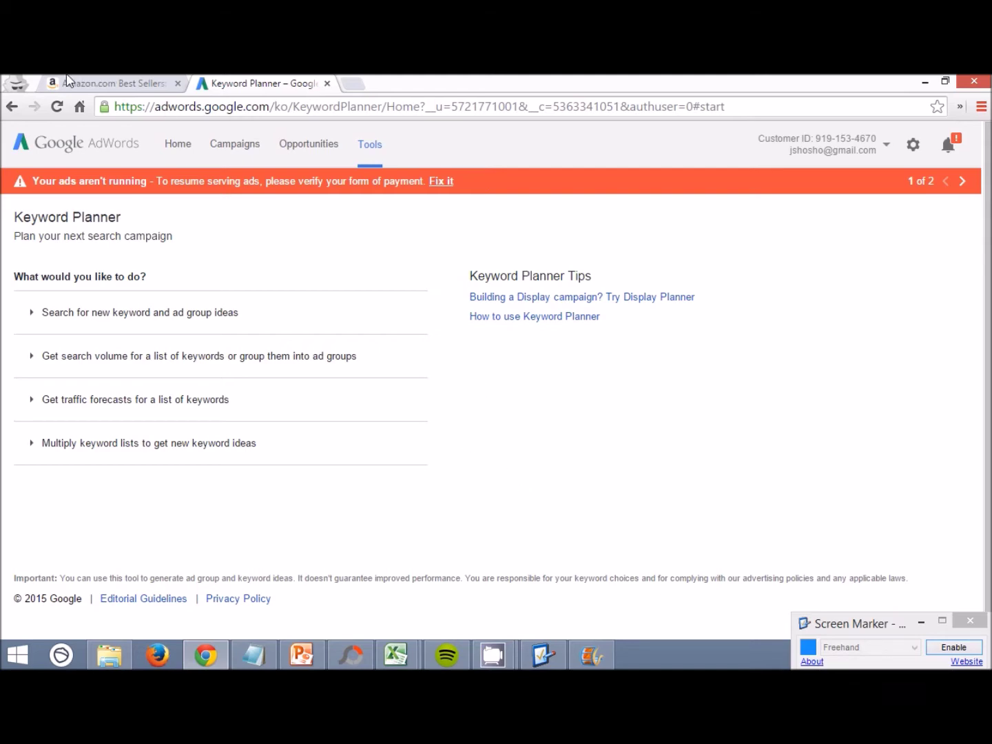
Switch from the Keyword Planner start page to the Amazon Best Sellers page
click(93, 85)
Open Amazon's Sports & Outdoors Best Sellers list from the department list
scroll(127, 338, down, 4)
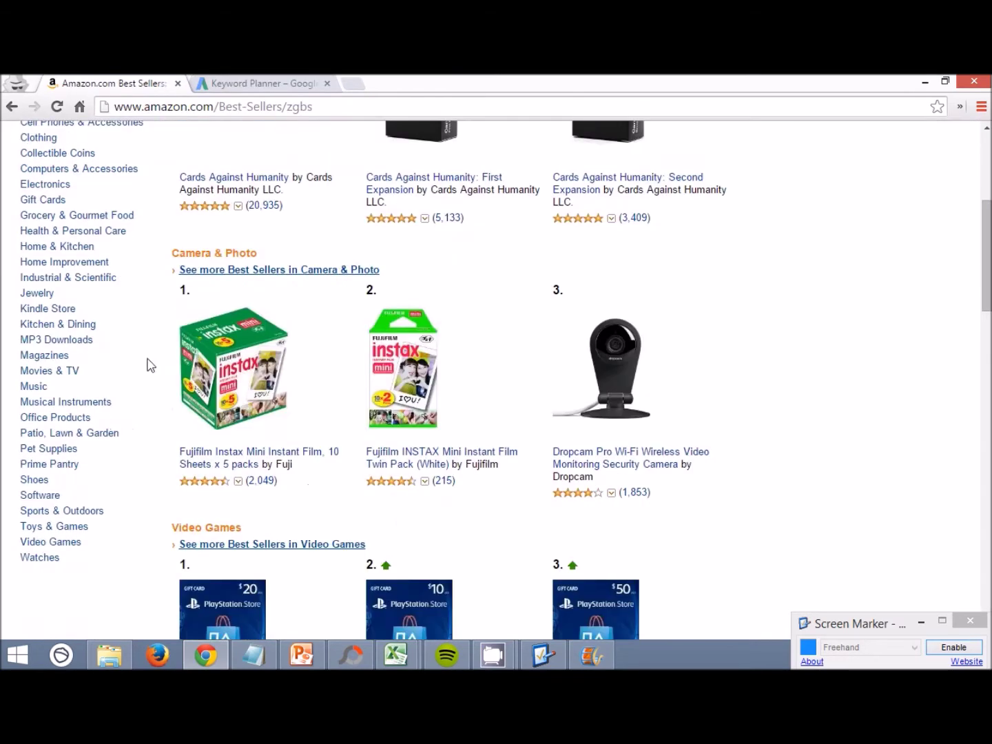
scroll(150, 363, up, 2)
scroll(117, 384, up, 2)
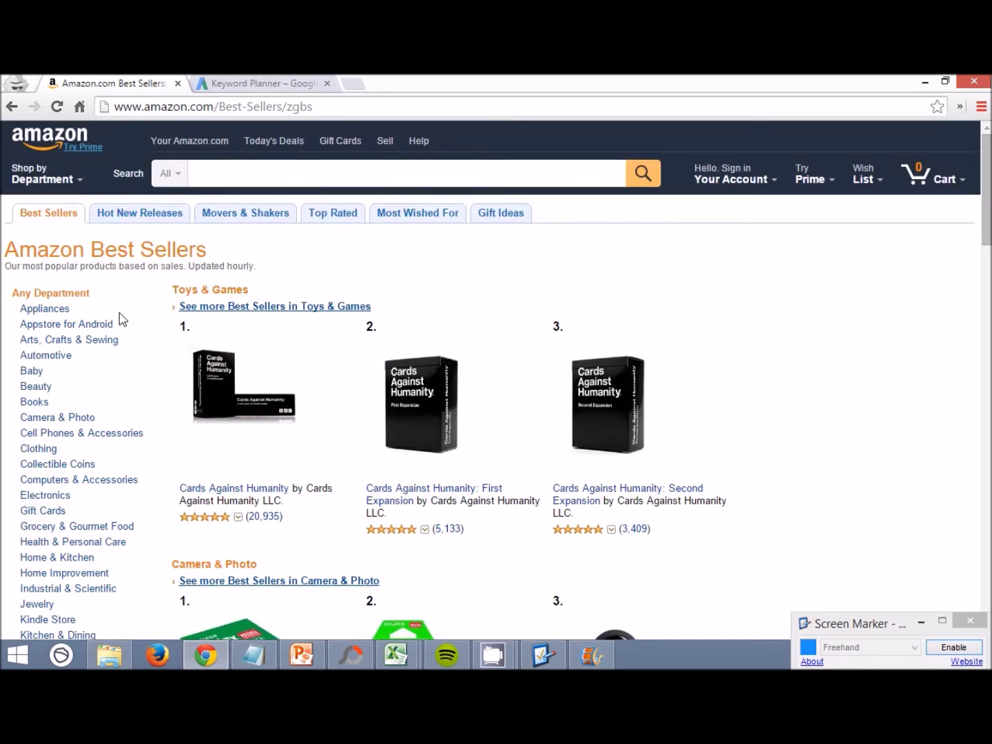
scroll(117, 313, down, 1)
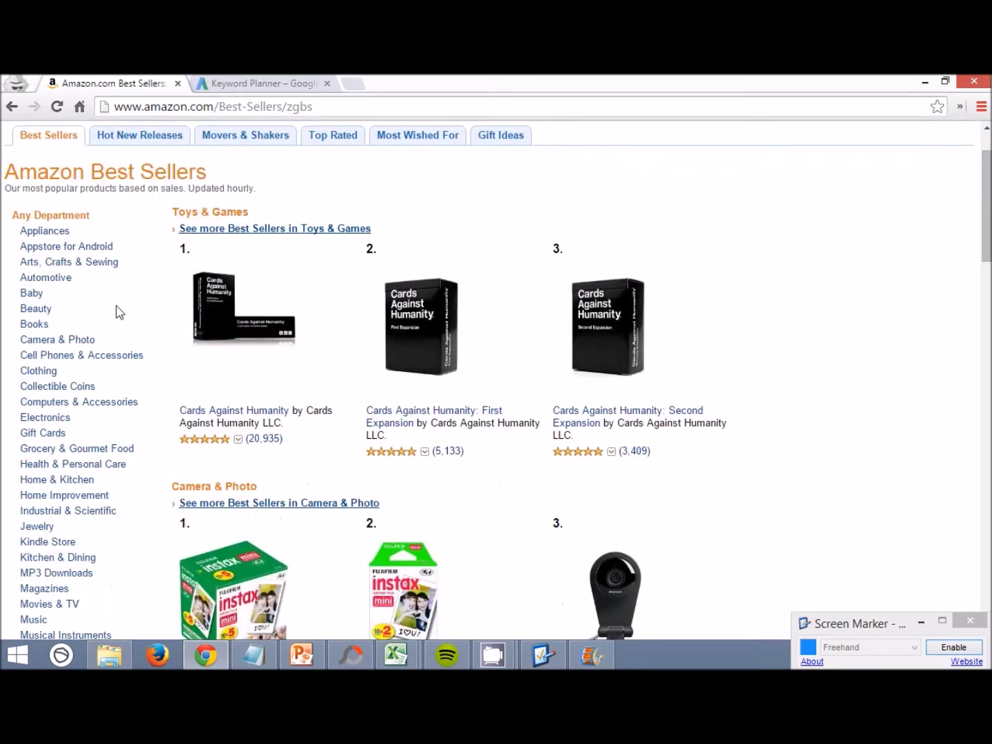
scroll(41, 272, down, 1)
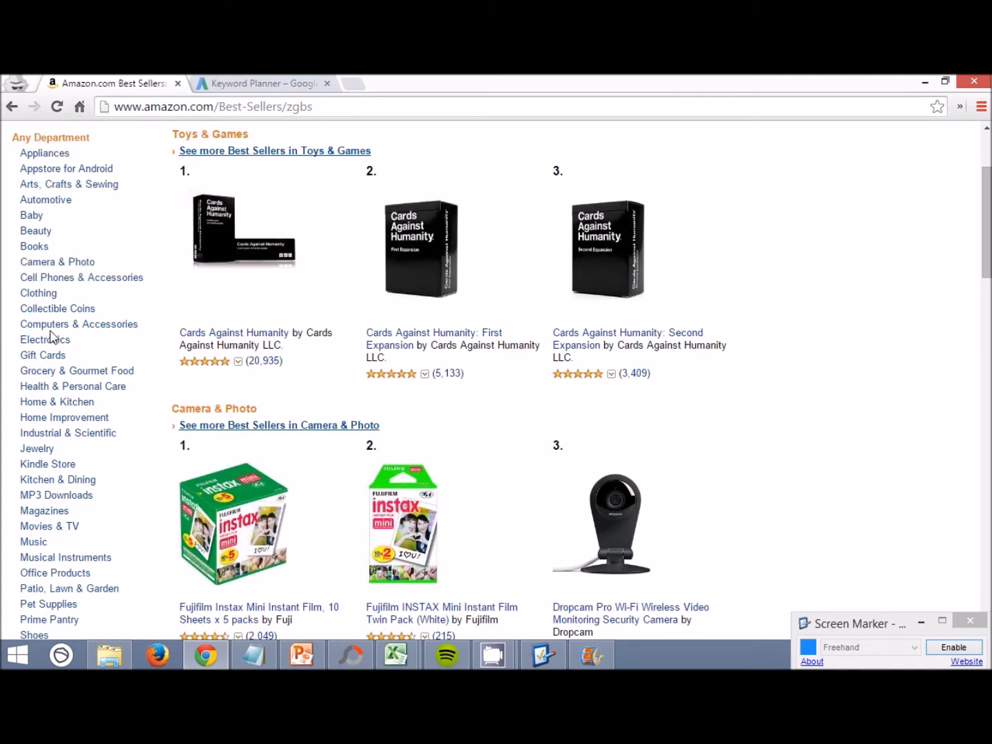
scroll(74, 338, down, 1)
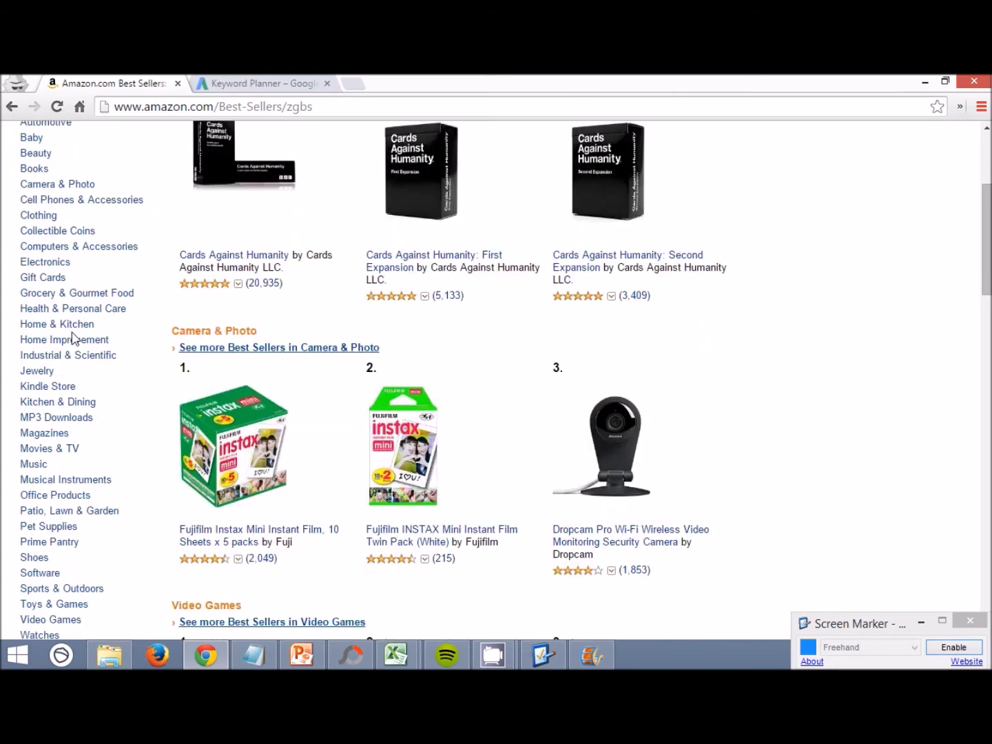
scroll(75, 338, down, 1)
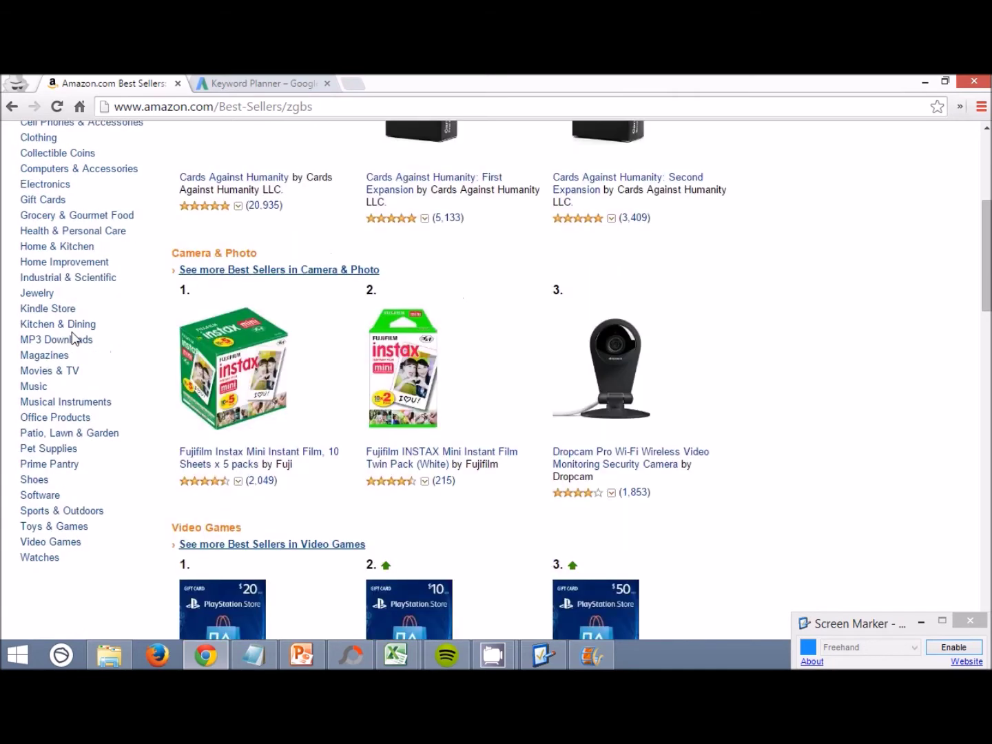
click(55, 511)
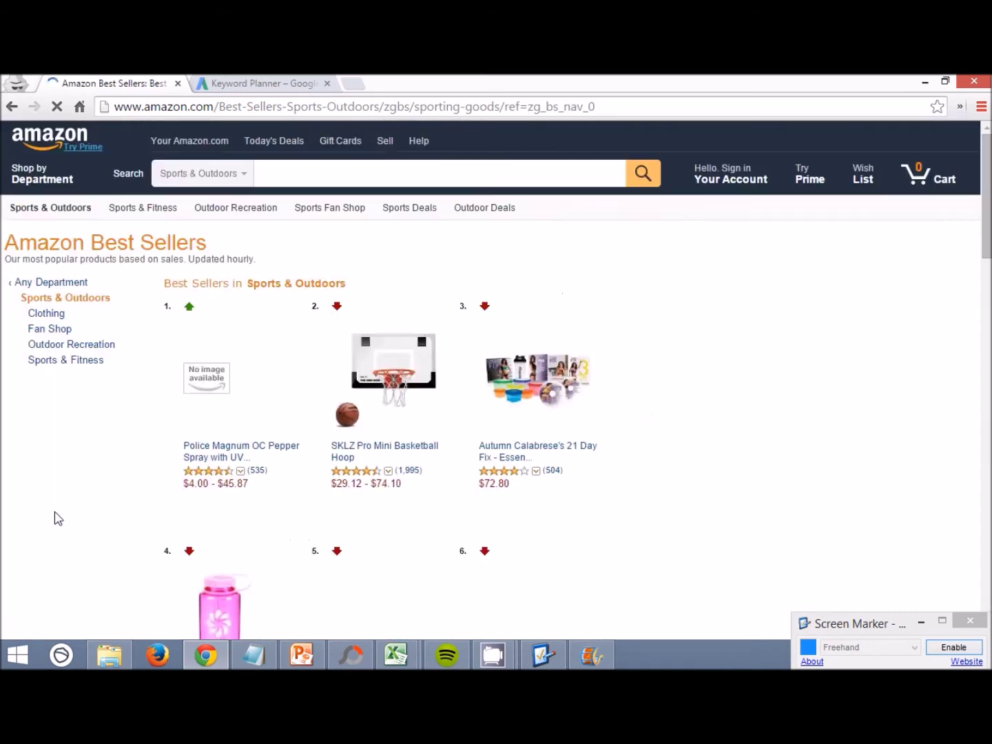
Open the Sports & Fitness best sellers and highlight the category name
click(45, 361)
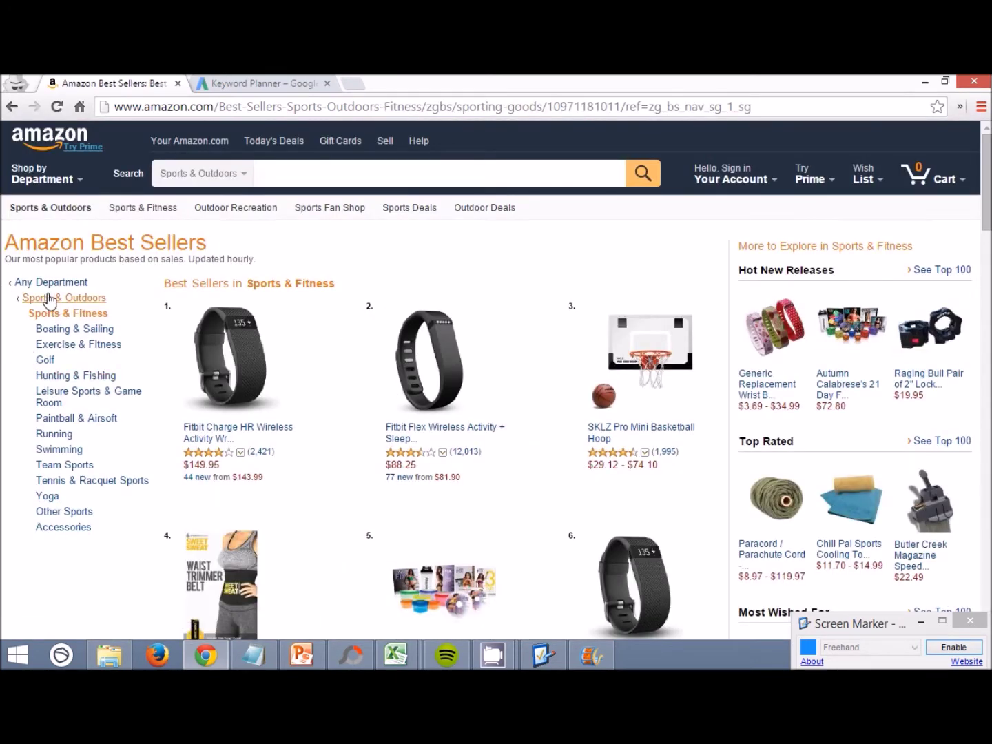
scroll(47, 312, down, 1)
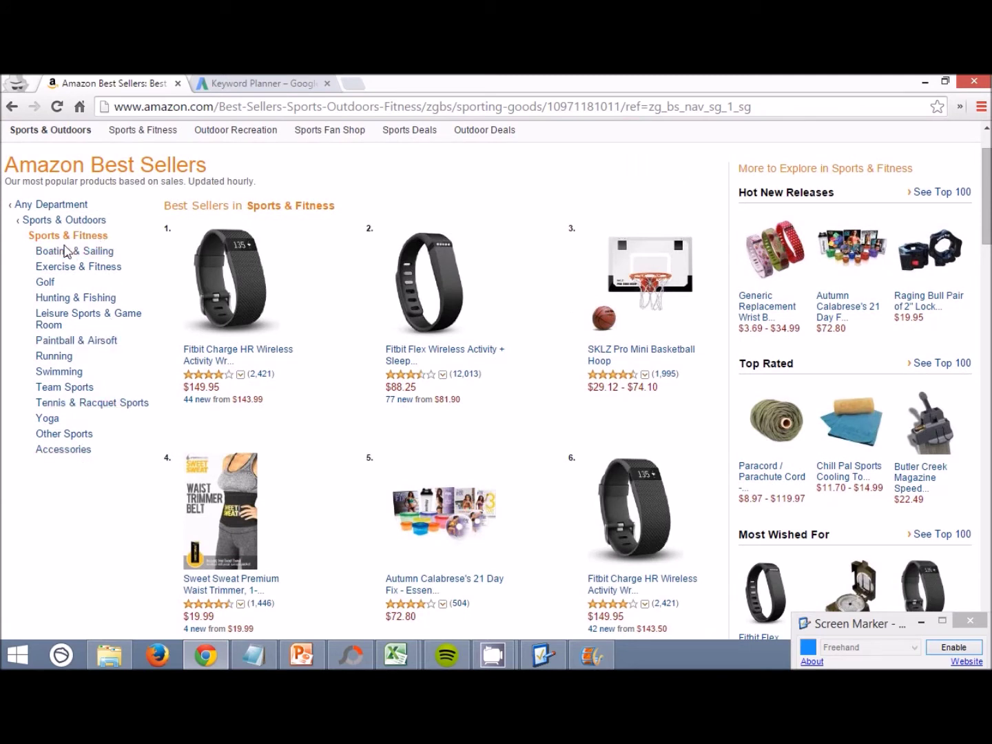
drag(27, 234, 111, 233)
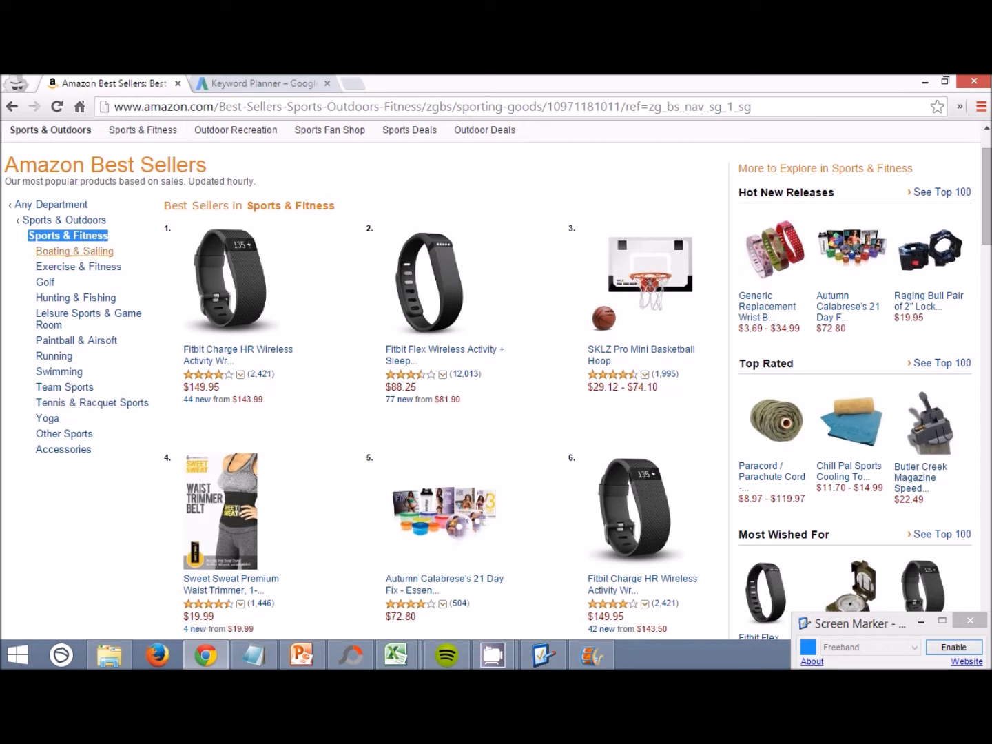
Mark up the Sports & Fitness subcategory list with Screen Marker ink, then clear it
click(945, 651)
click(953, 648)
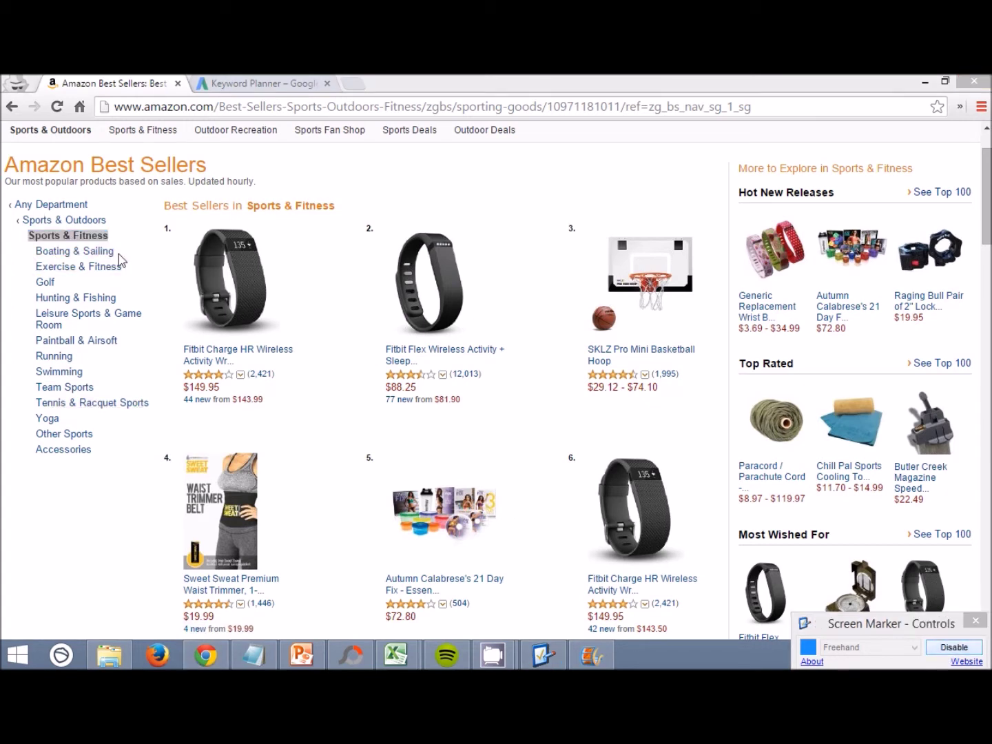
mouse_move(121, 236)
mouse_down()
mouse_move(77, 241)
mouse_move(21, 313)
mouse_move(24, 477)
mouse_up()
mouse_move(147, 462)
mouse_down()
mouse_move(159, 309)
mouse_move(124, 241)
mouse_up()
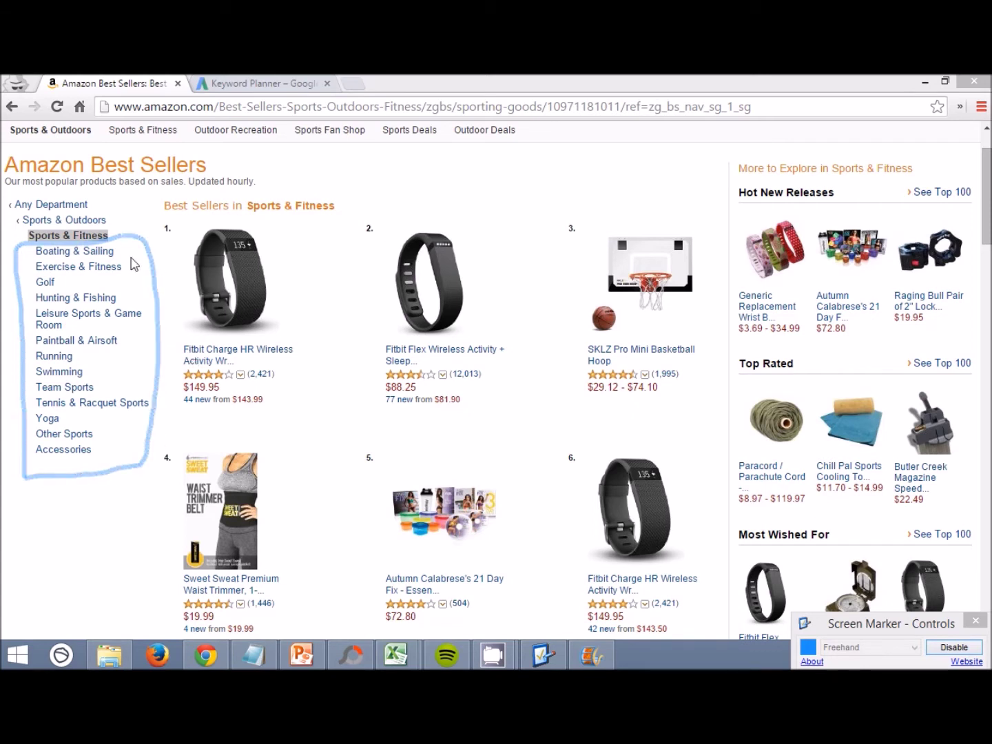
mouse_move(38, 240)
mouse_down()
mouse_move(121, 262)
mouse_move(63, 416)
mouse_up()
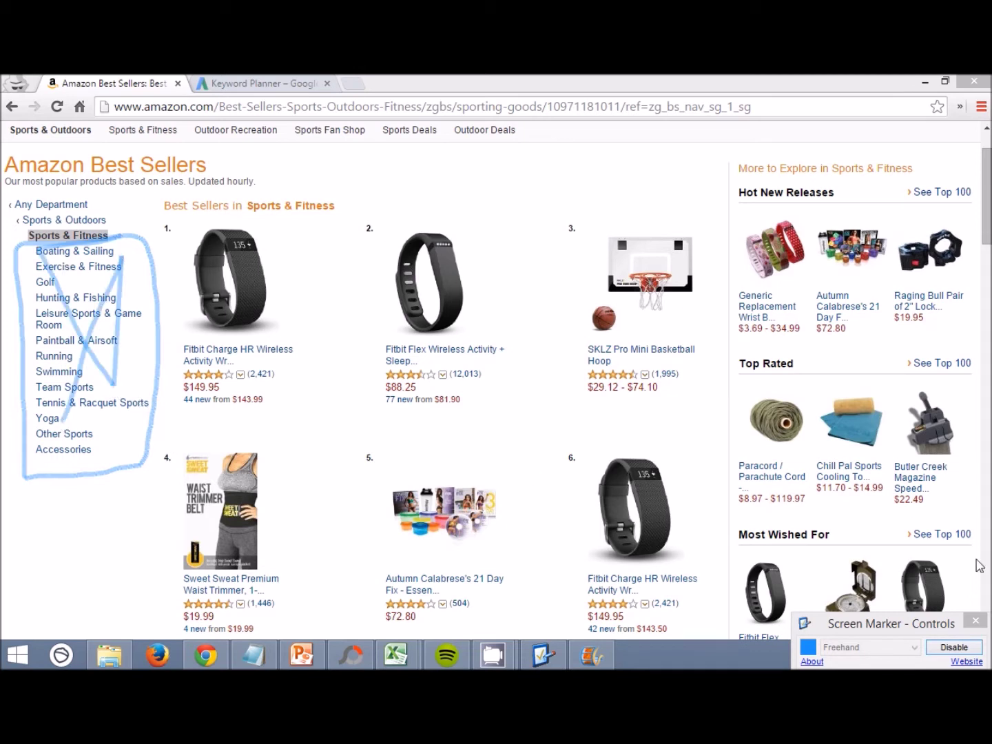
click(953, 647)
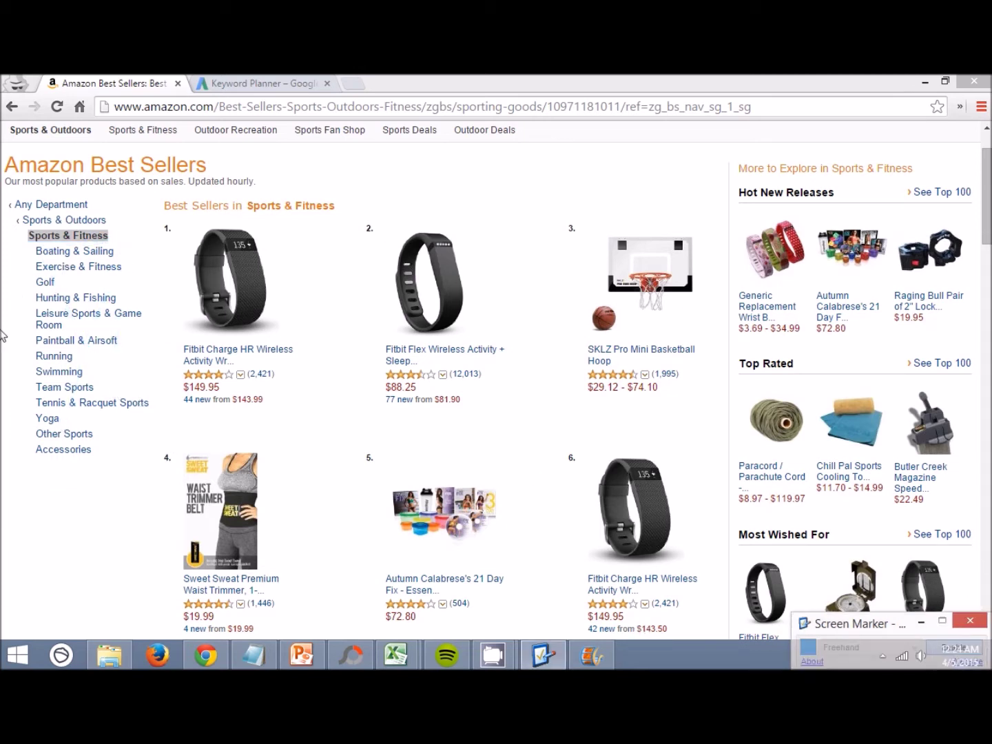
click(92, 526)
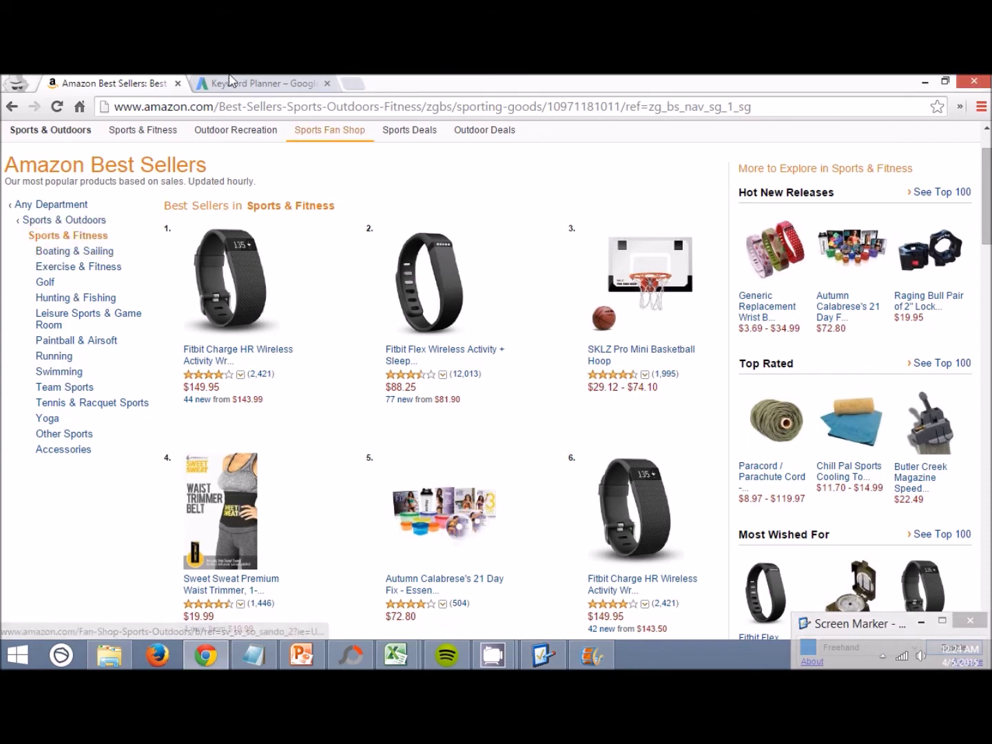
click(222, 84)
Request new keyword and ad group ideas for the products 'boating, sailing'
click(101, 329)
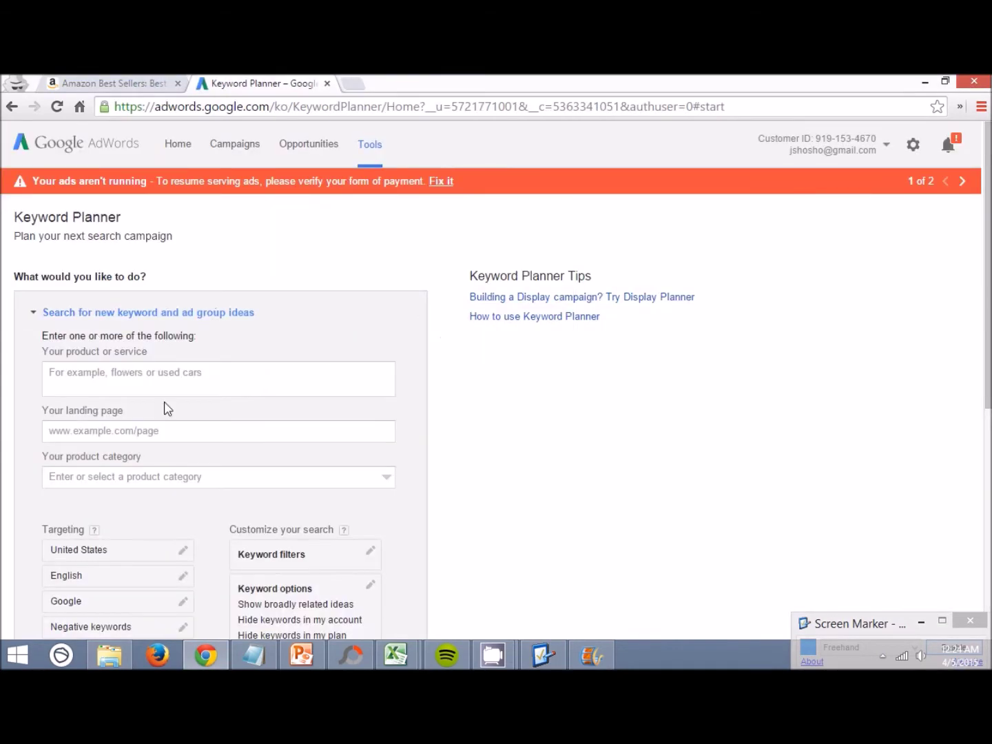
click(172, 362)
text(boating, sailing)
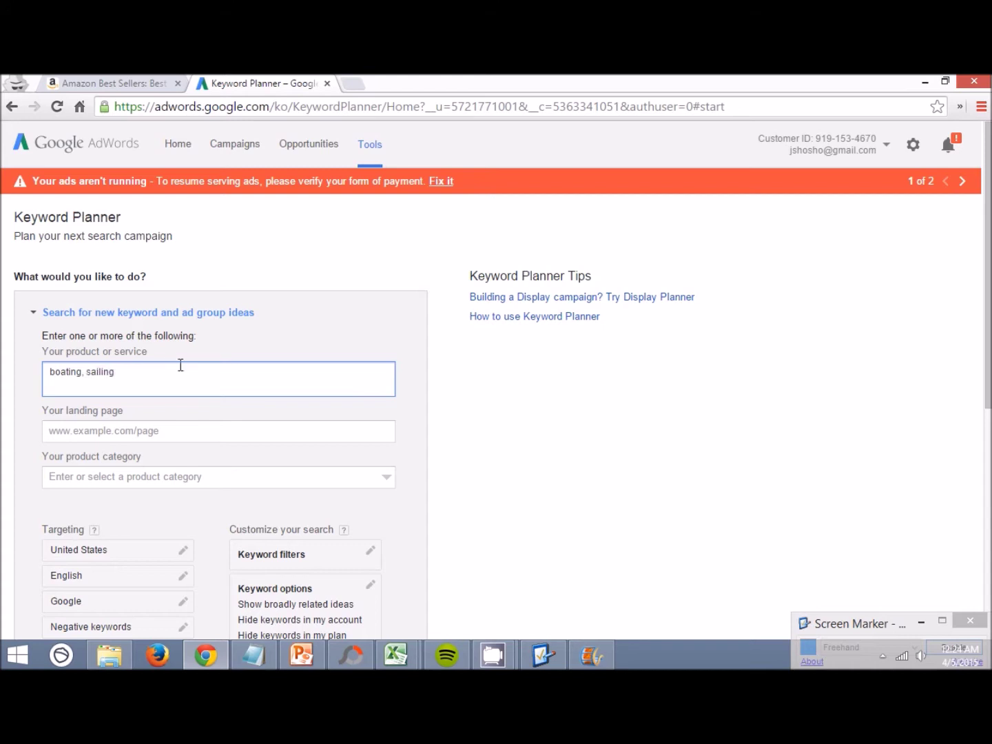
scroll(181, 365, down, 2)
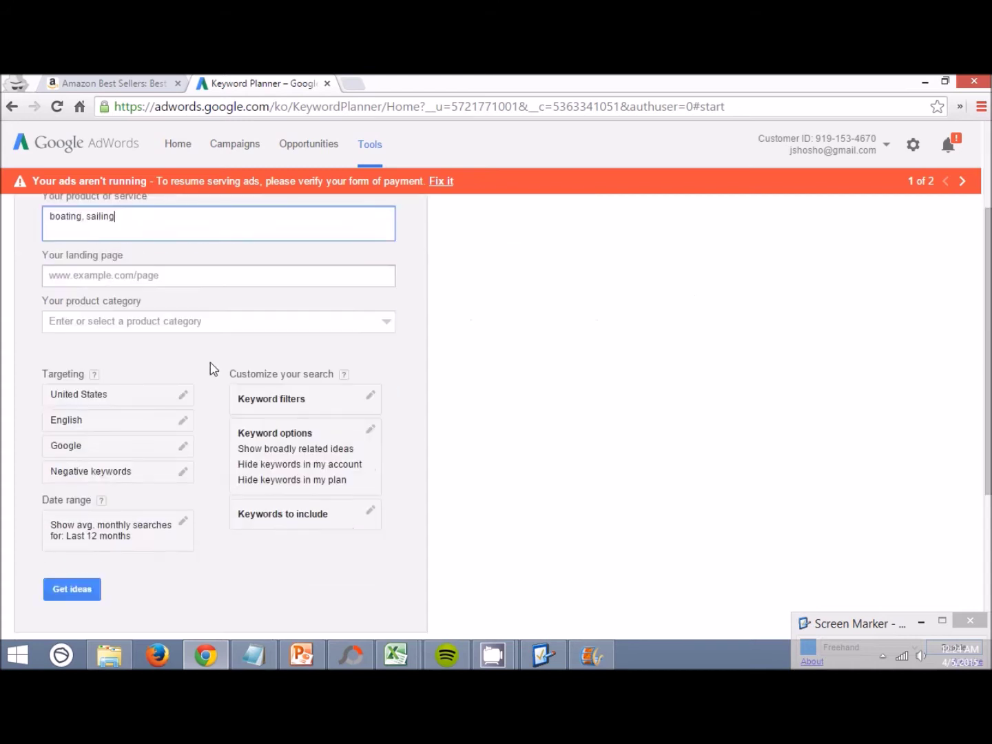
click(83, 591)
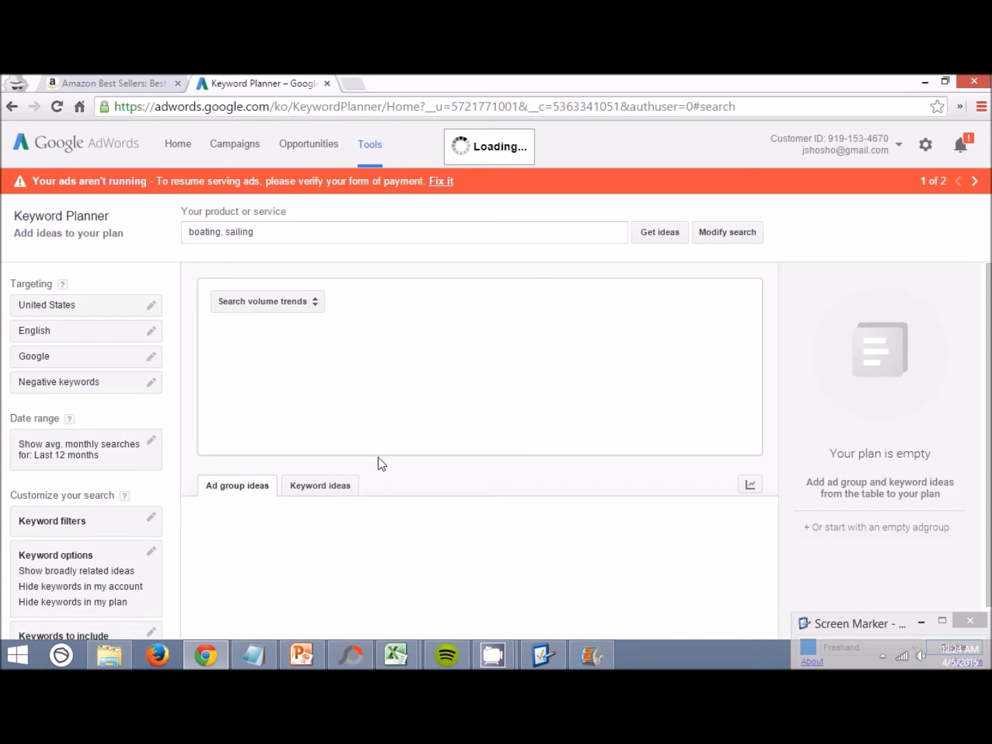
Scroll through the 53 ad group ideas for boating, sailing
scroll(306, 460, down, 2)
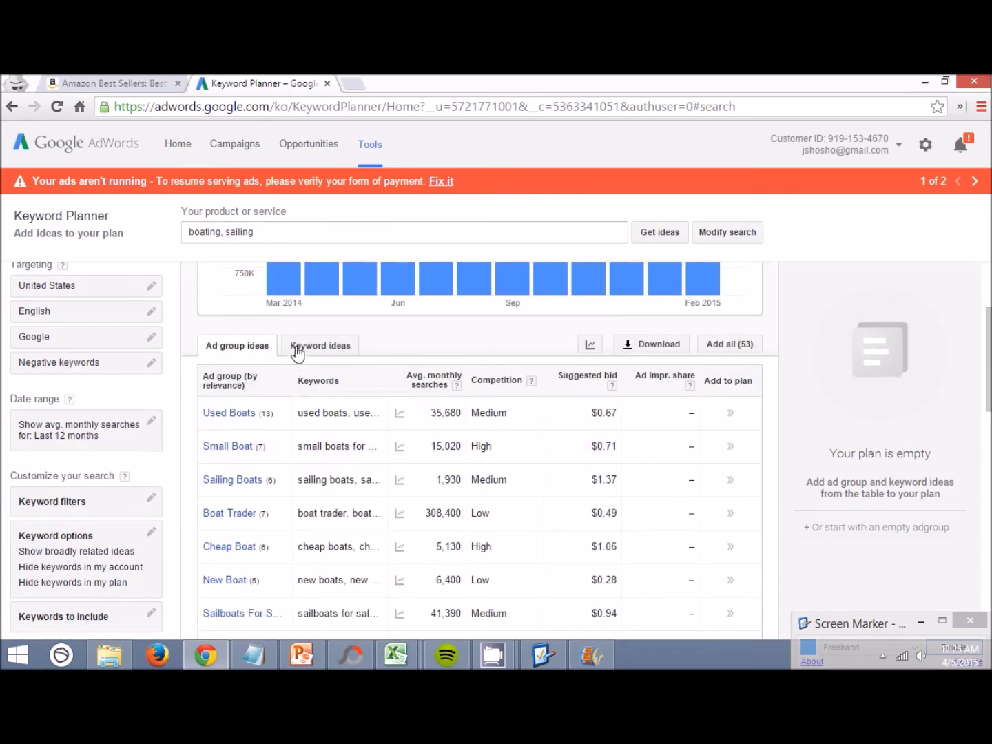
scroll(421, 348, down, 1)
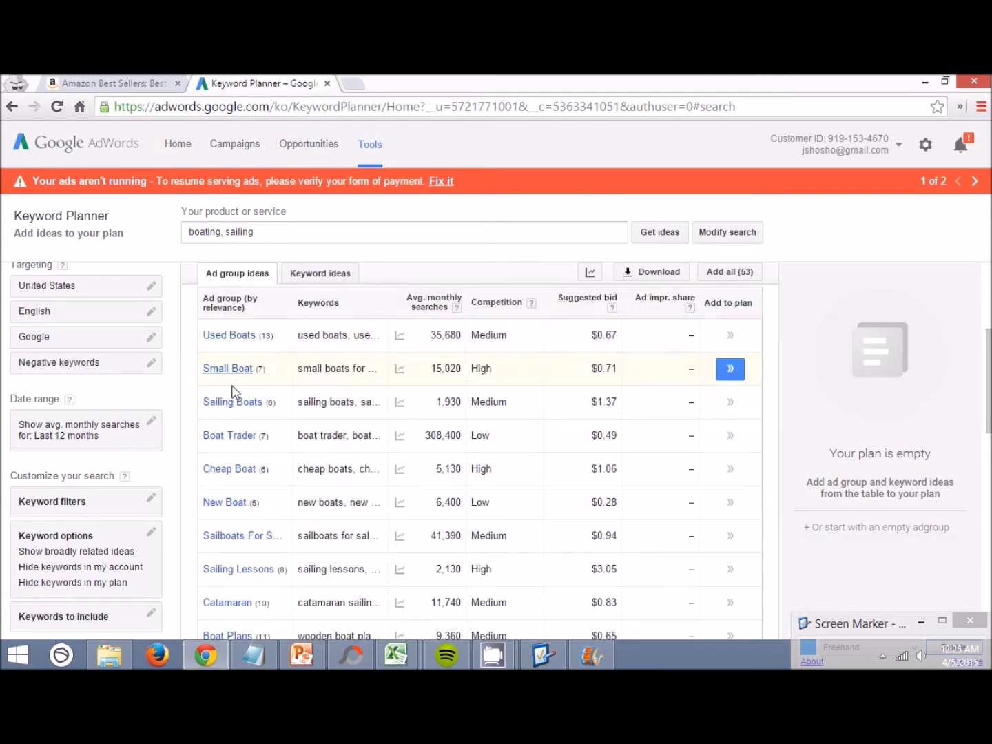
scroll(224, 462, down, 1)
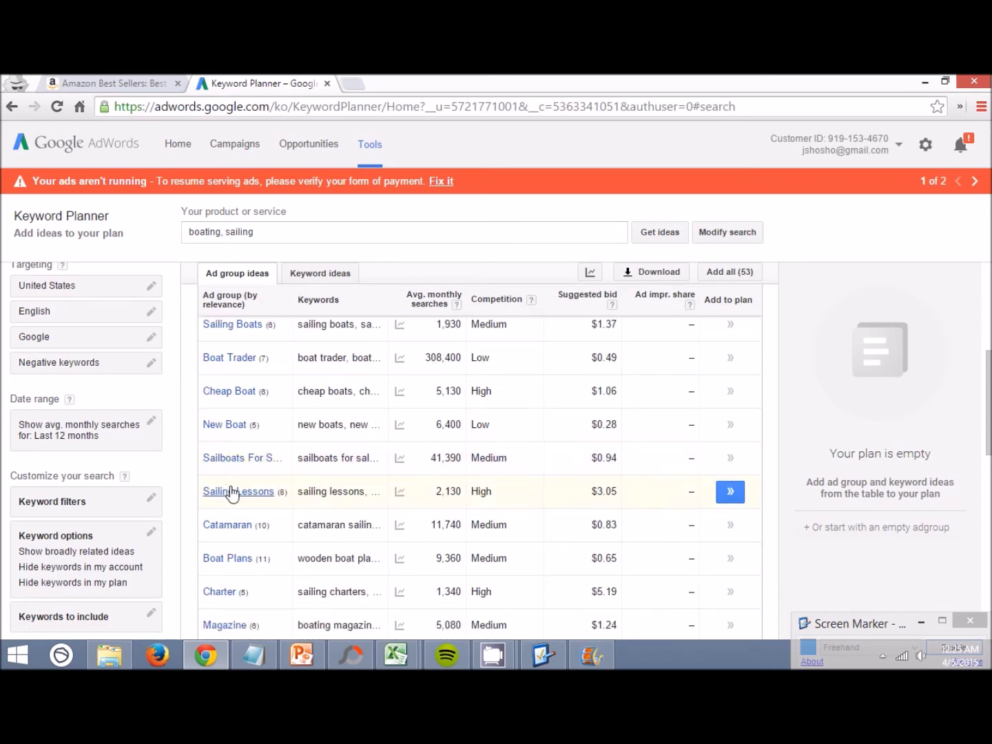
scroll(231, 493, down, 2)
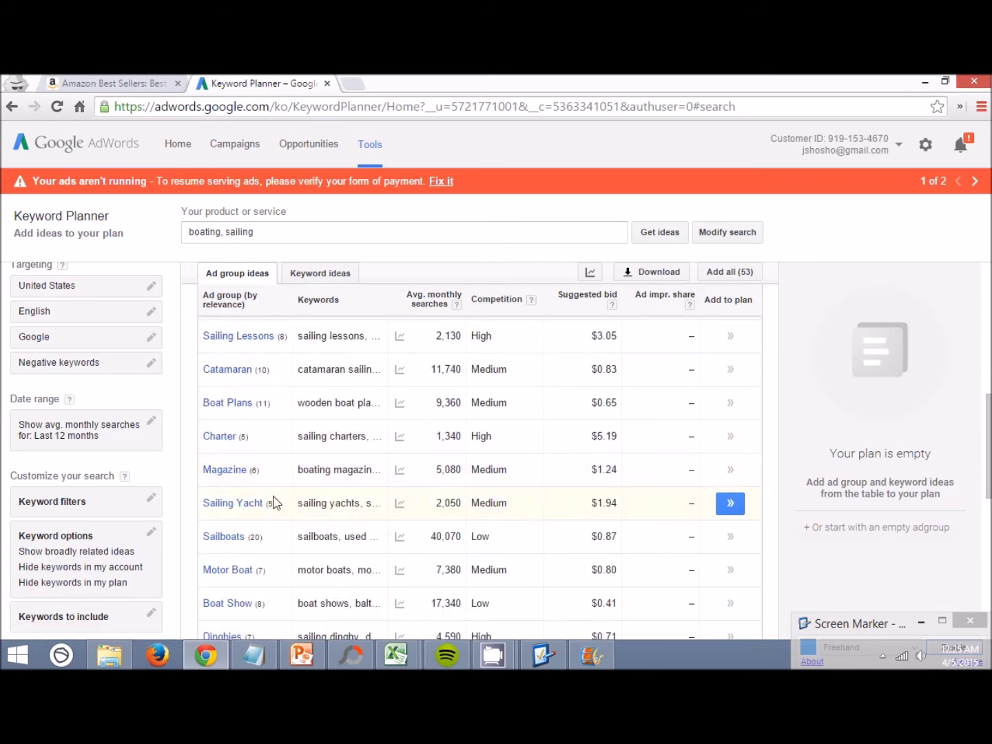
scroll(272, 495, down, 2)
scroll(228, 513, down, 3)
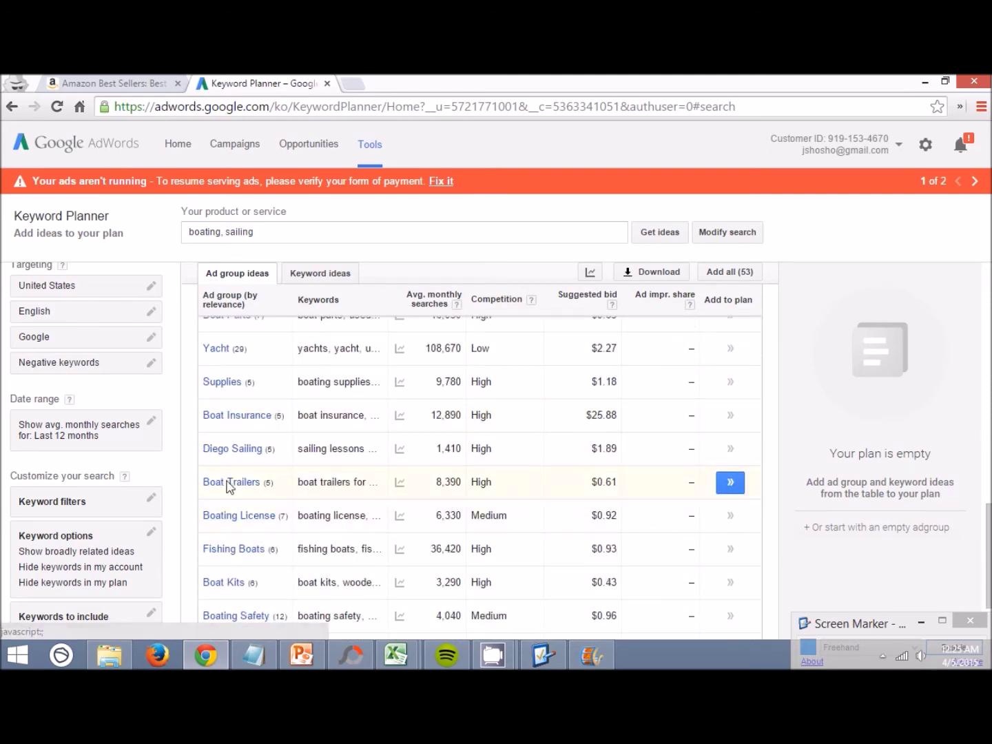
scroll(228, 482, down, 2)
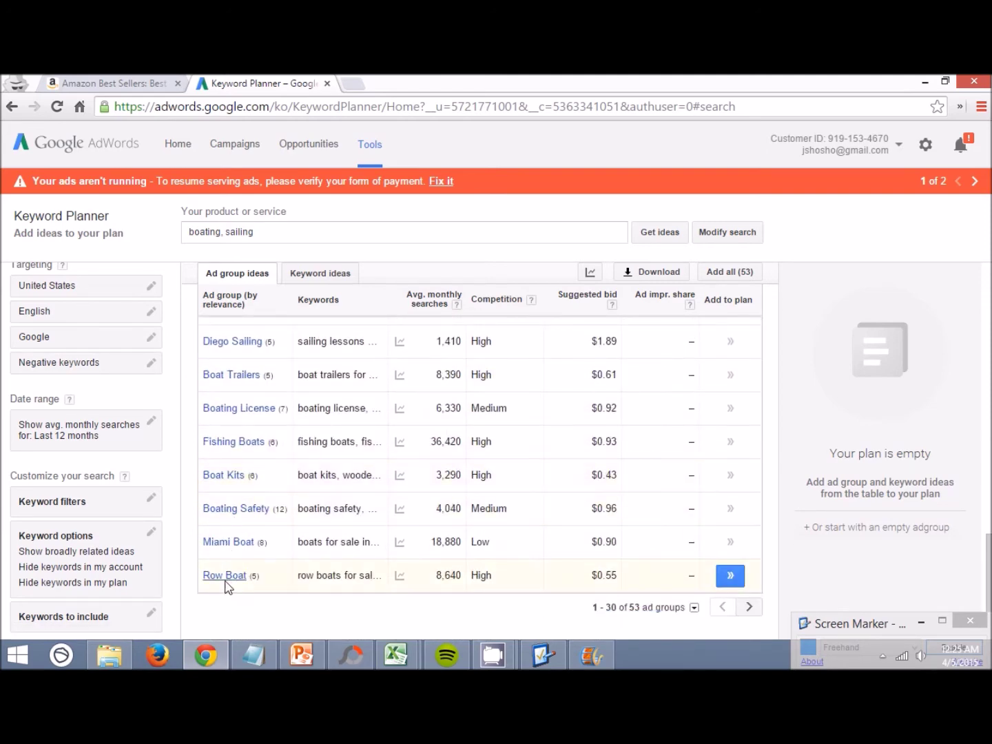
scroll(325, 575, up, 1)
scroll(325, 577, up, 5)
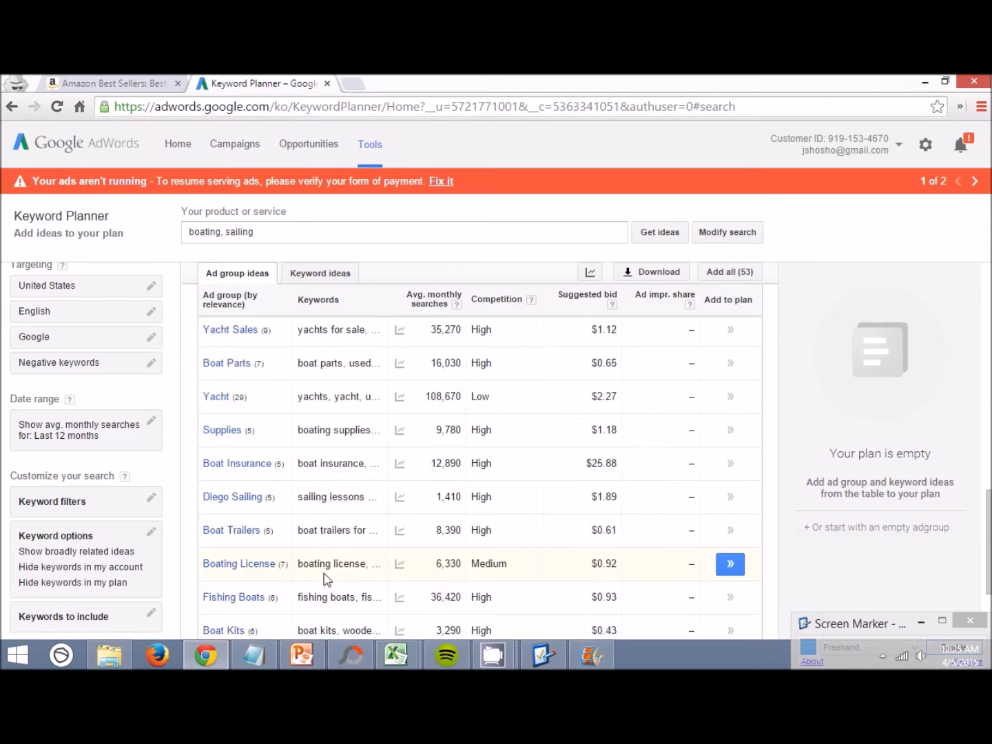
scroll(334, 423, up, 7)
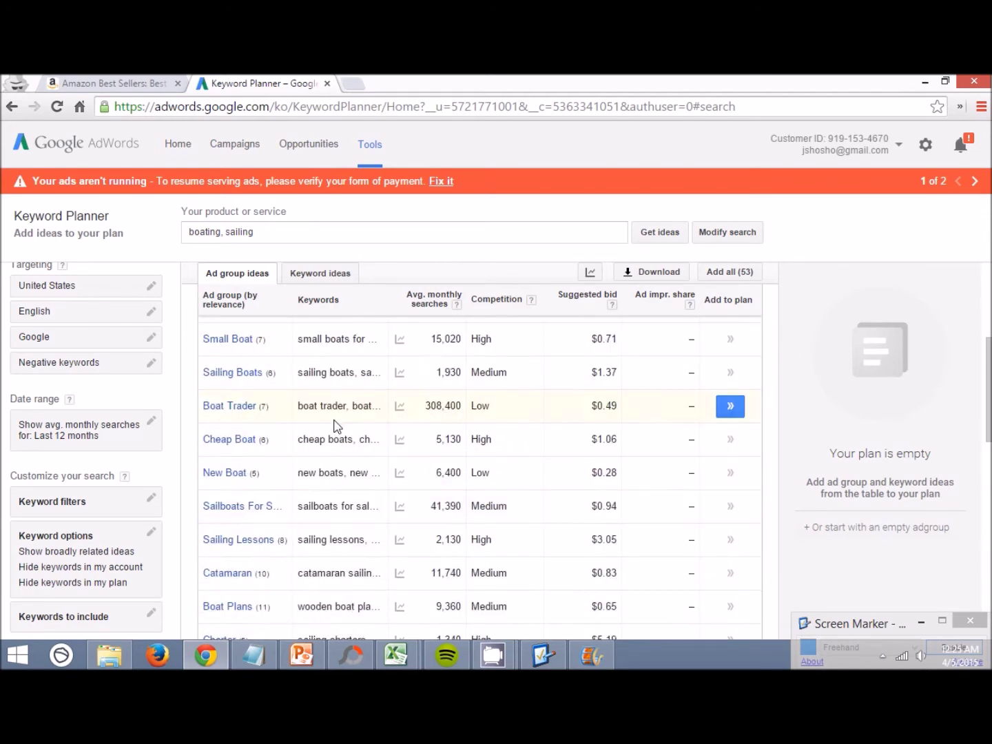
scroll(334, 422, down, 1)
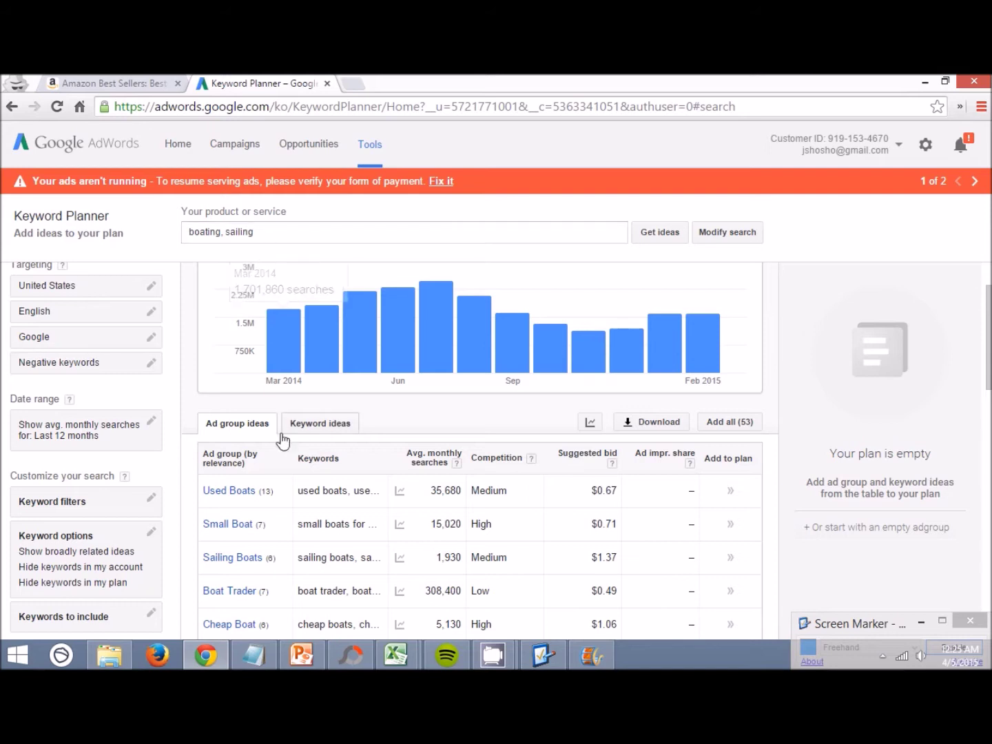
scroll(241, 418, down, 1)
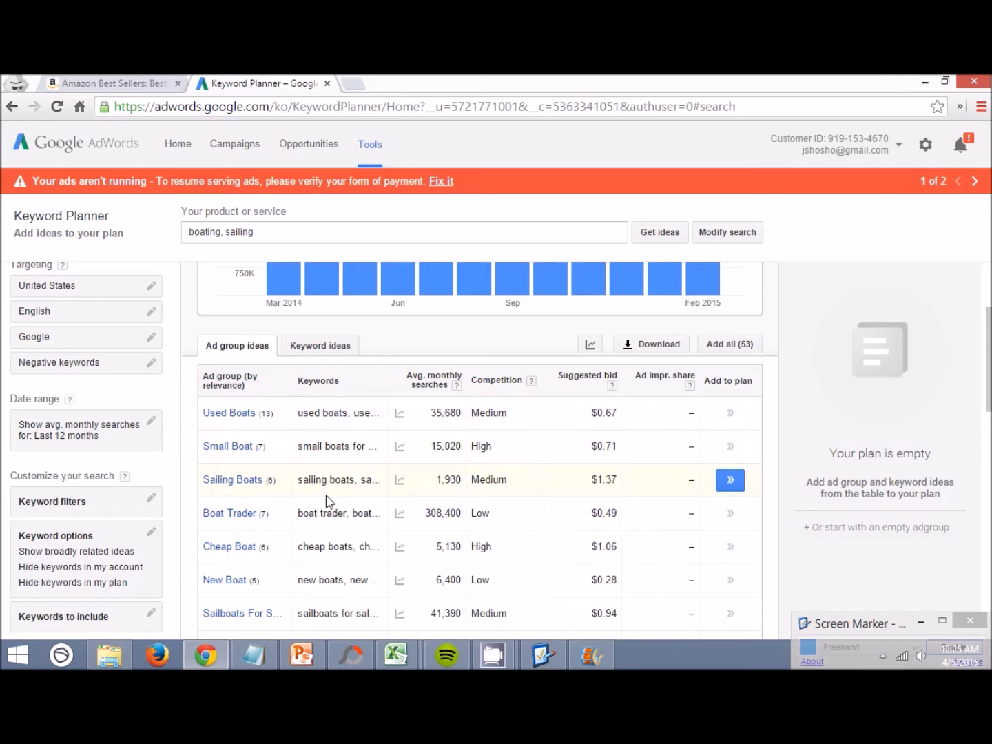
Open the Used Boats ad group's keywords, then return to the ad group overview
click(214, 413)
scroll(289, 411, down, 2)
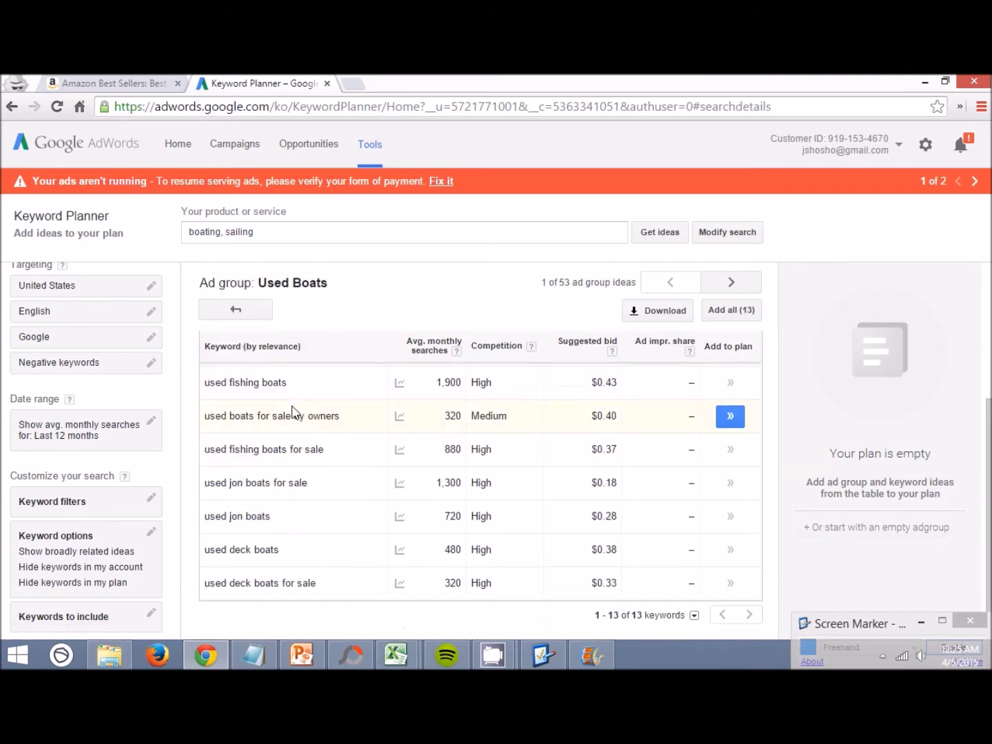
scroll(286, 503, up, 3)
click(234, 325)
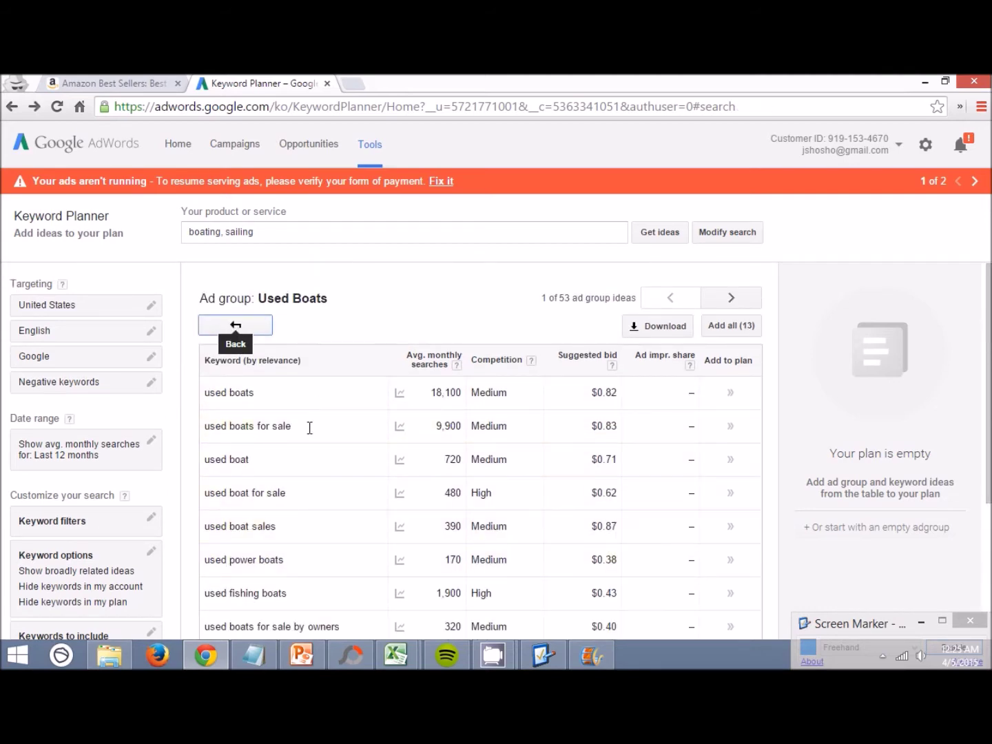
scroll(248, 472, down, 1)
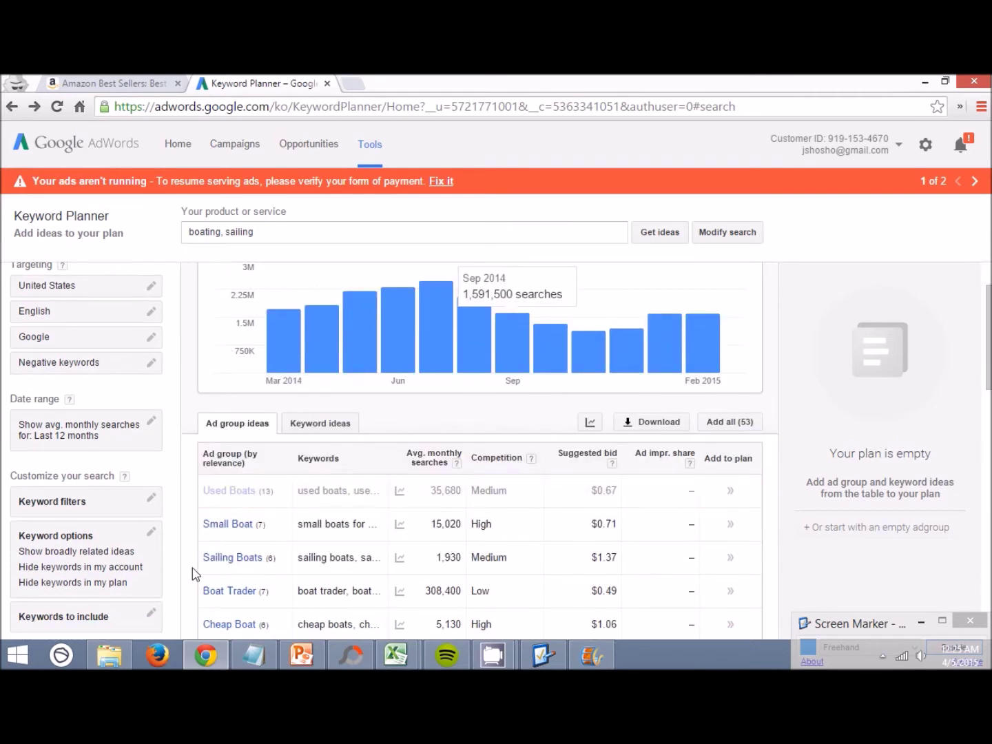
Show individual keyword ideas and scroll through the first 30 keywords
click(313, 431)
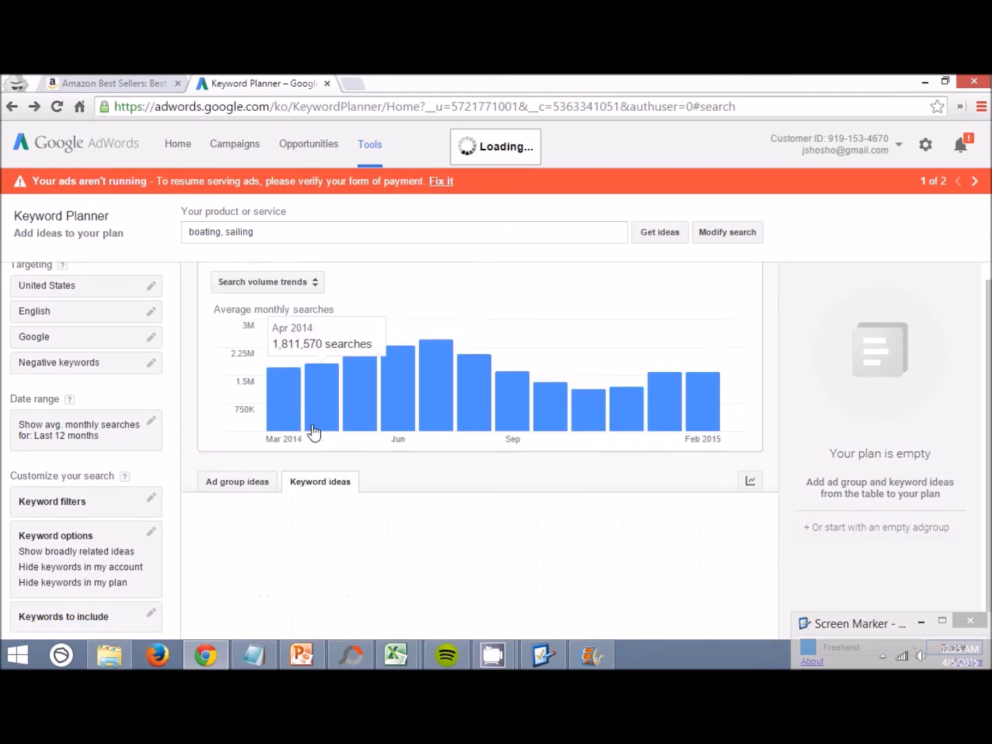
scroll(514, 443, down, 1)
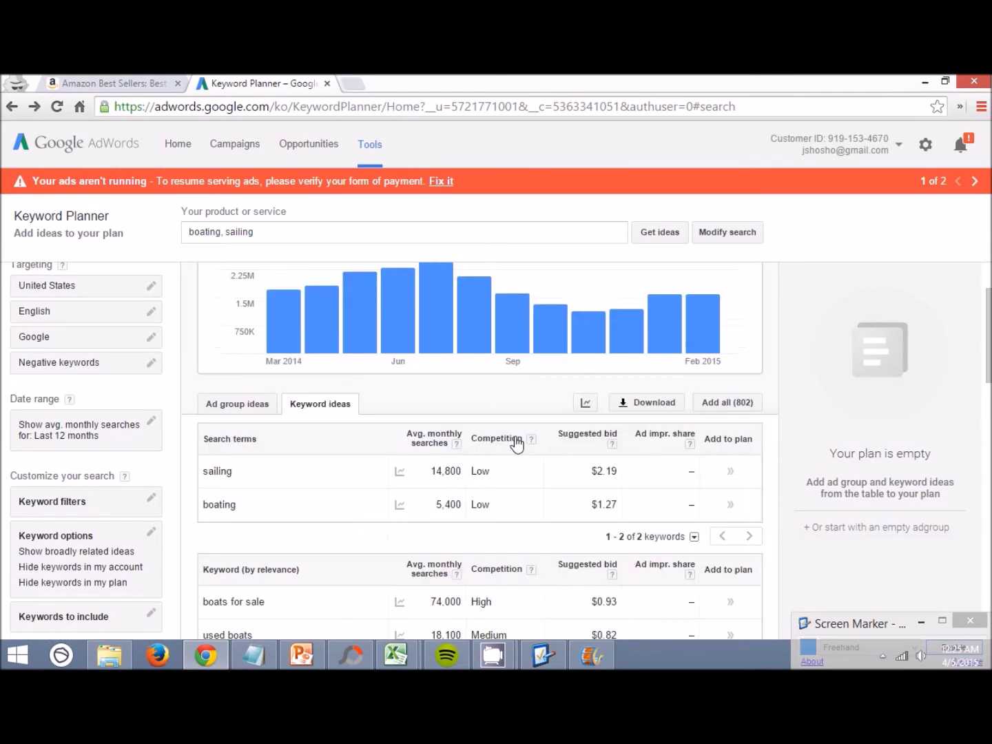
scroll(474, 342, down, 2)
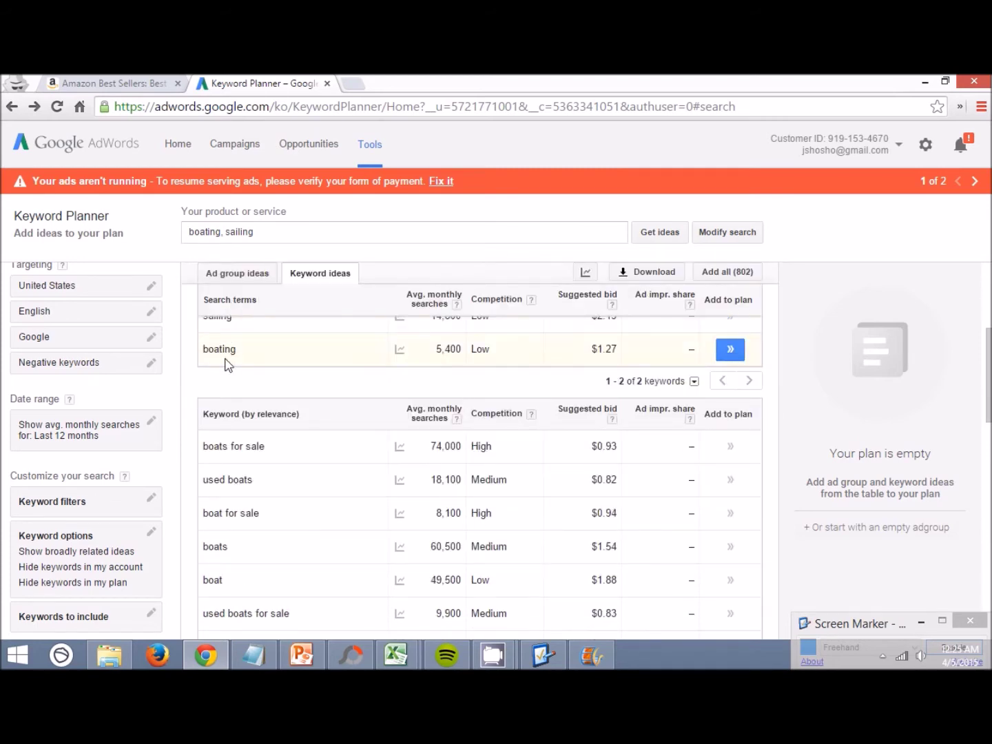
scroll(269, 339, down, 1)
scroll(269, 344, down, 1)
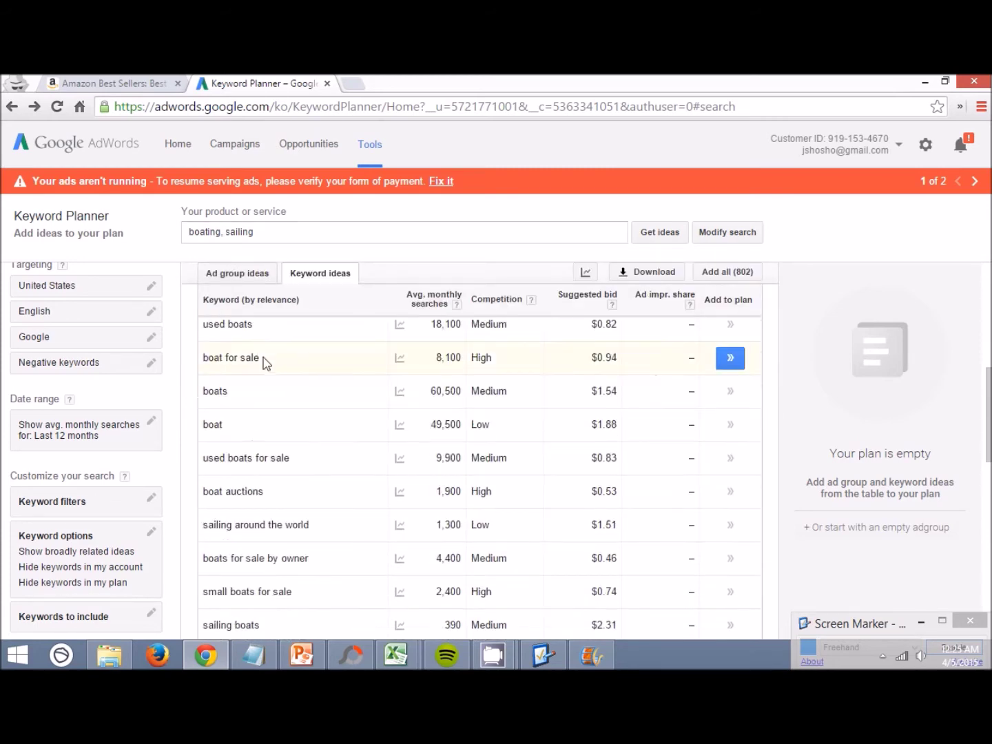
scroll(258, 385, down, 2)
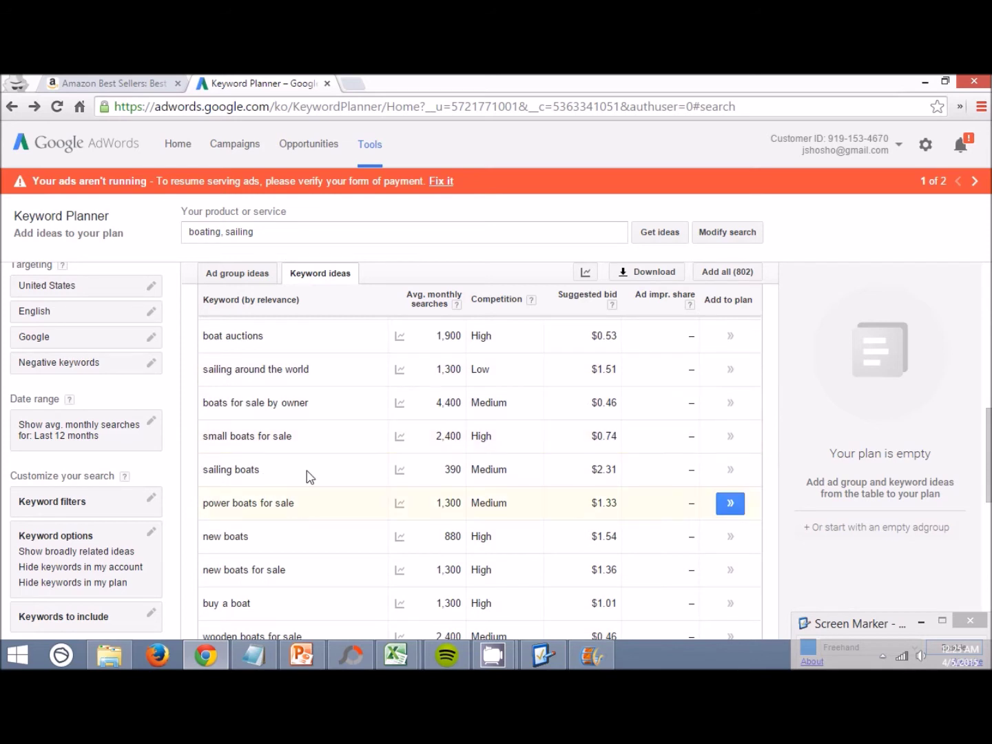
scroll(313, 438, down, 4)
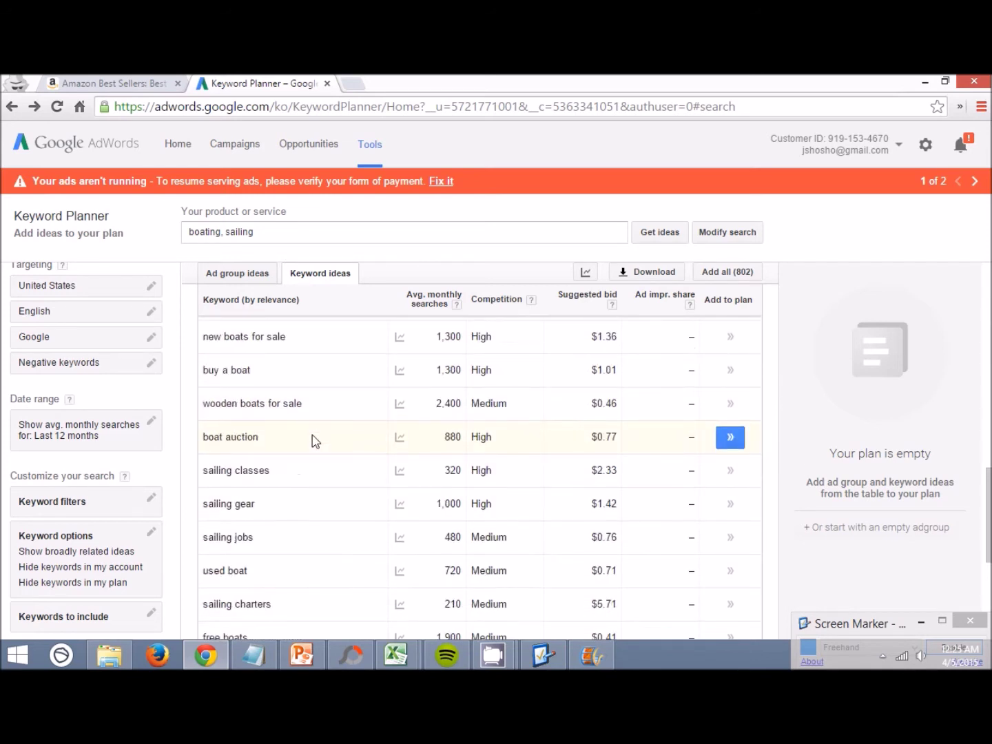
scroll(309, 438, down, 1)
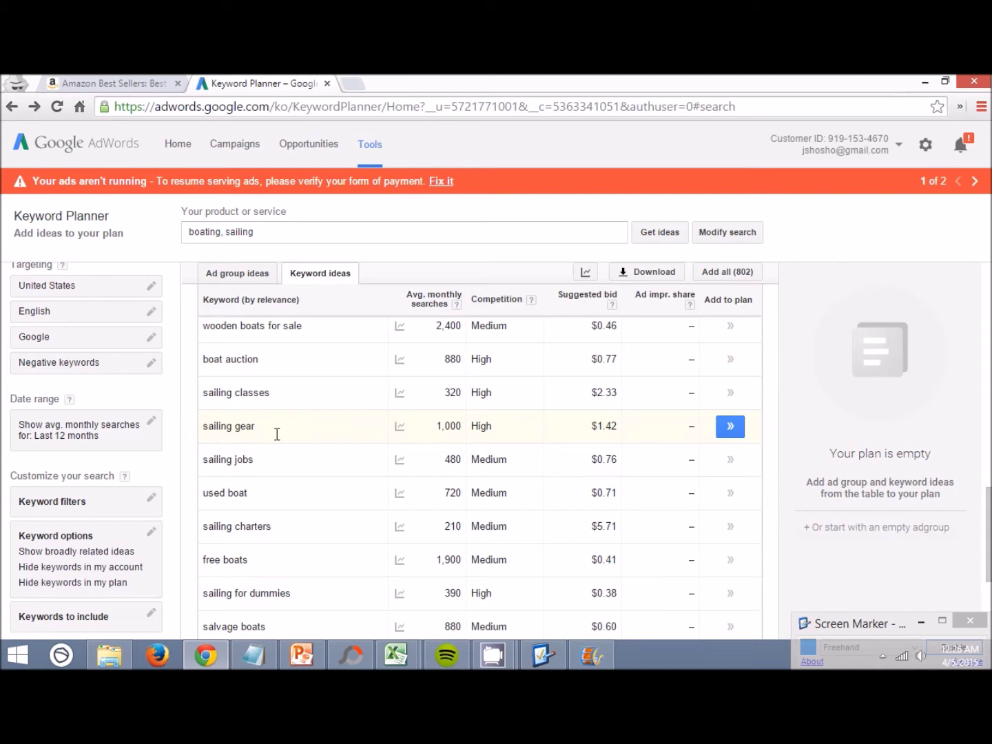
scroll(277, 442, down, 2)
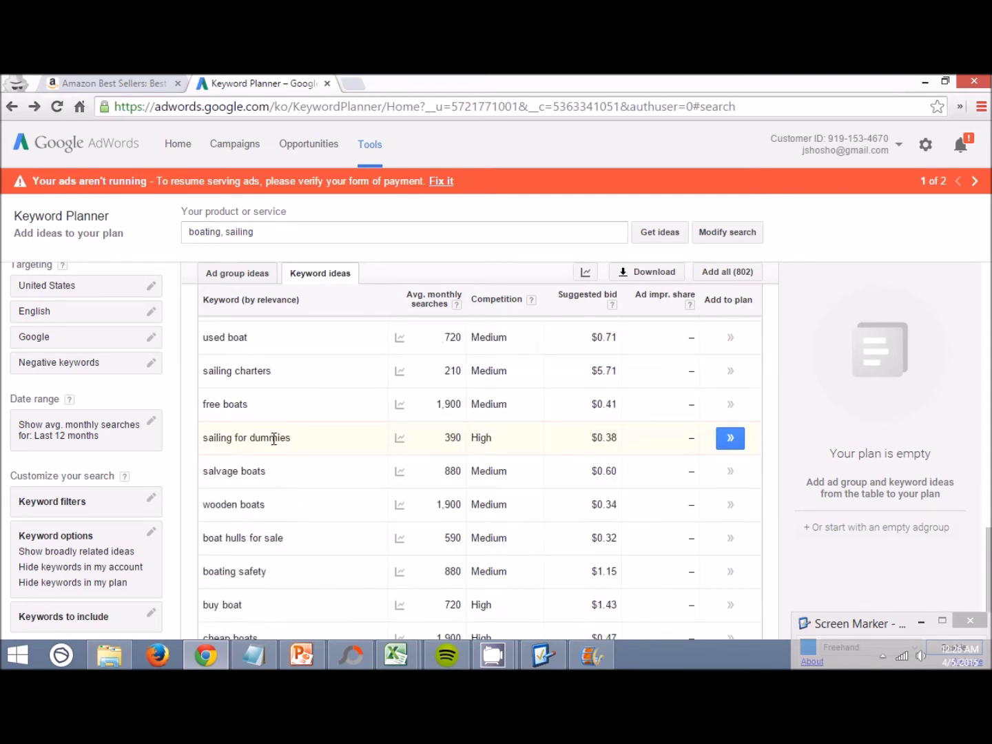
scroll(274, 438, down, 1)
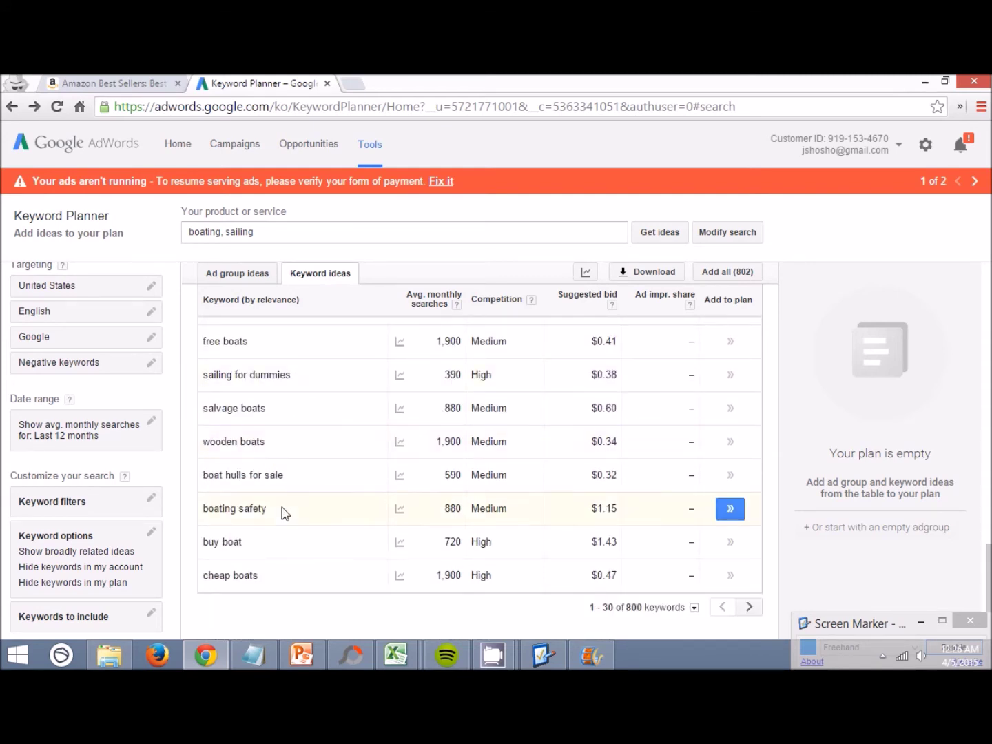
scroll(281, 514, up, 1)
scroll(774, 522, down, 1)
Review keywords 31-60 of the boating, sailing ideas
click(749, 606)
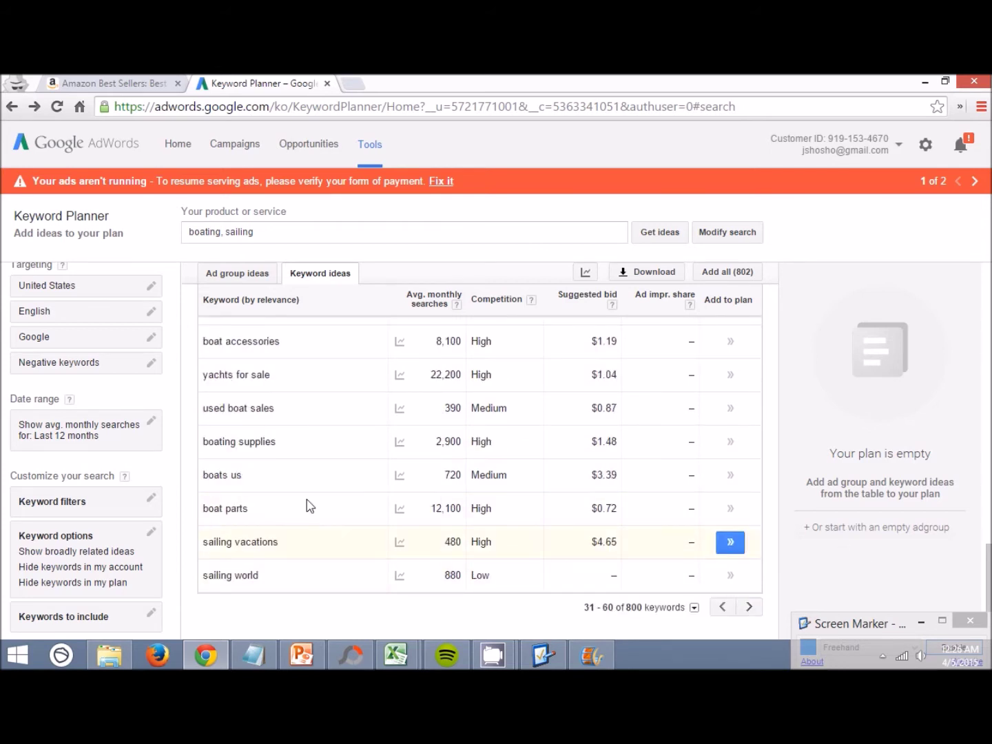
scroll(282, 585, up, 1)
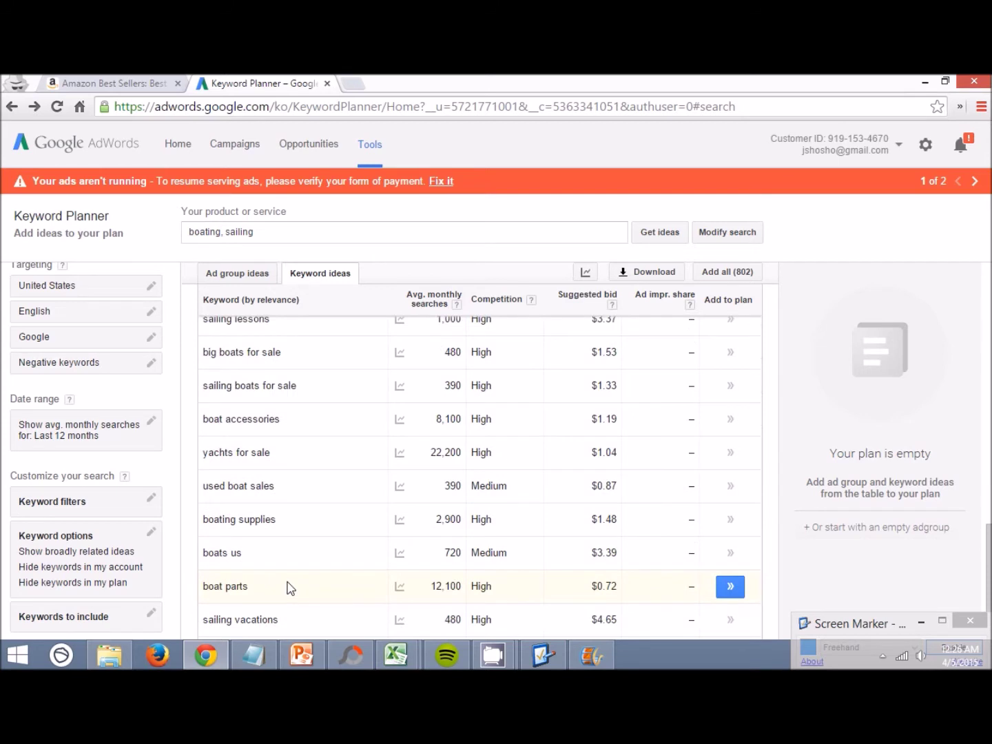
scroll(289, 586, up, 1)
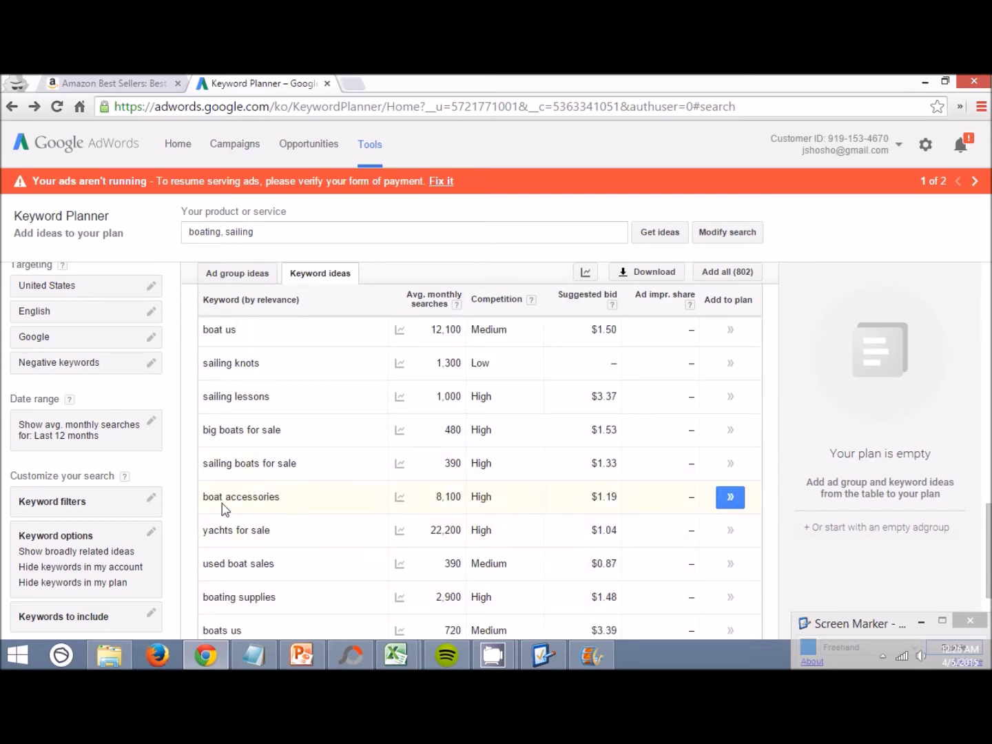
scroll(296, 513, up, 1)
scroll(275, 456, up, 1)
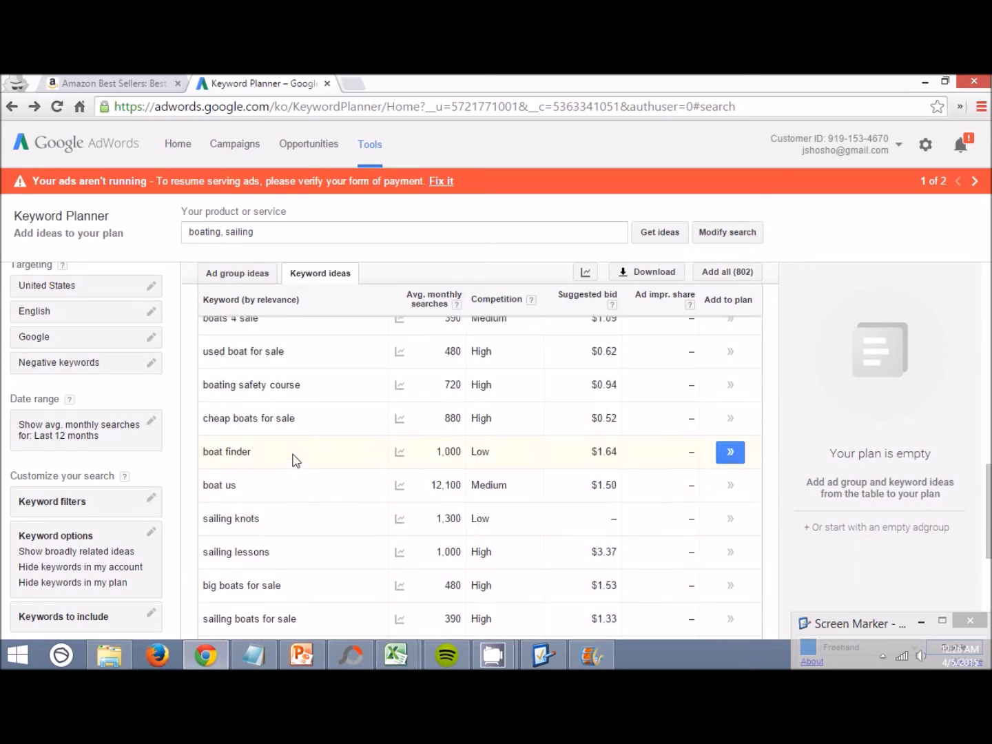
scroll(293, 481, up, 1)
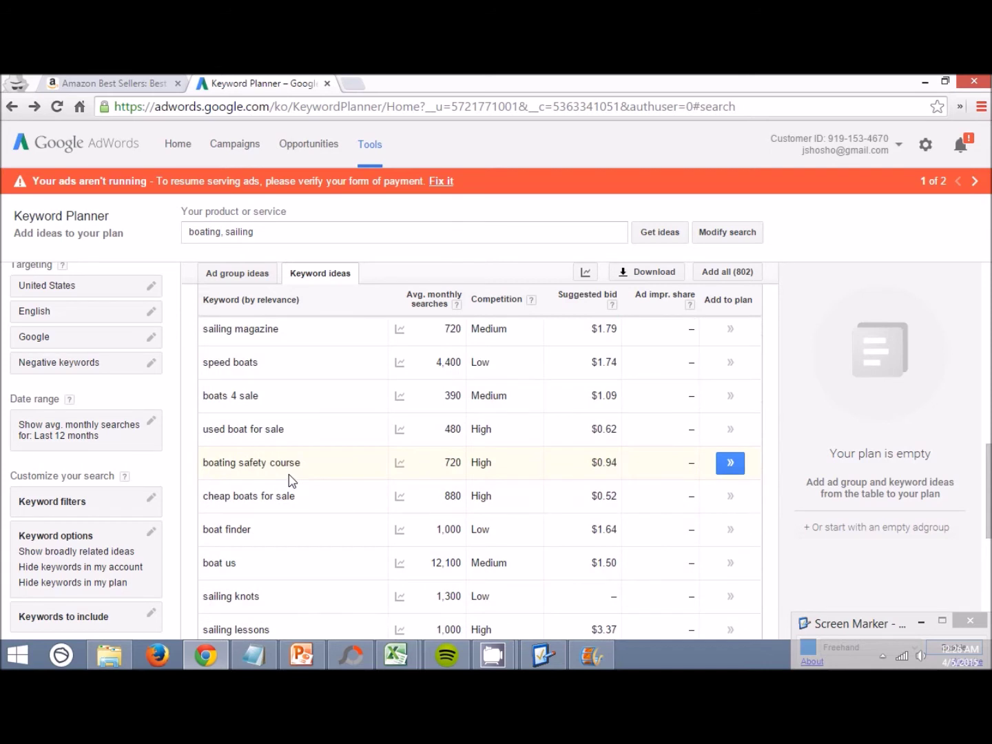
scroll(289, 494, up, 1)
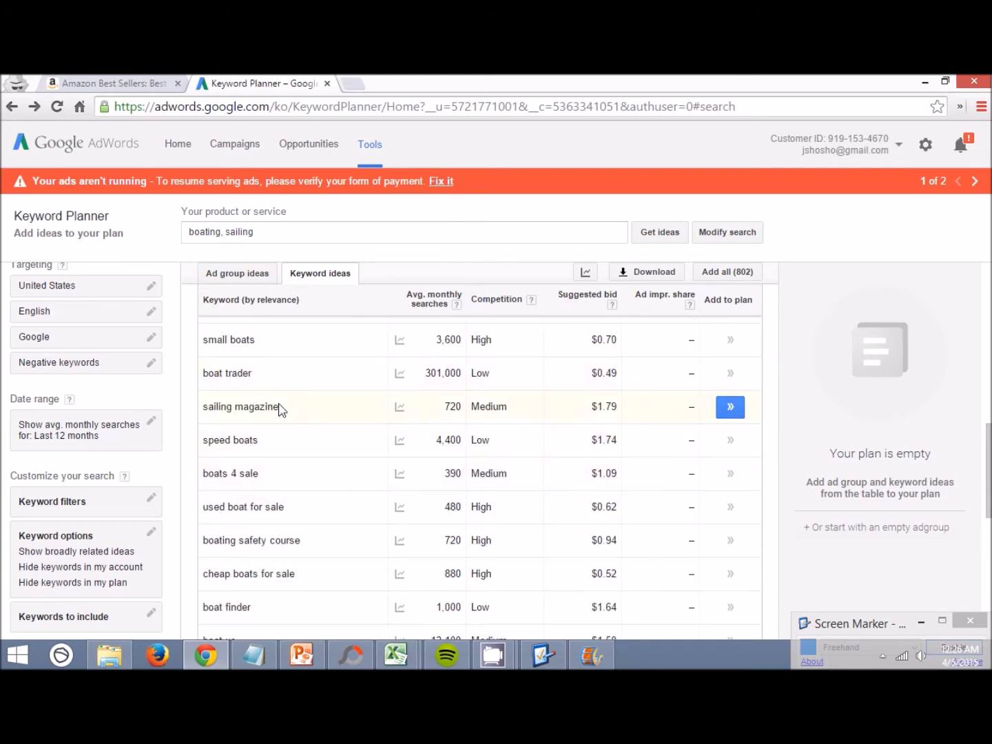
scroll(275, 416, up, 1)
scroll(317, 434, up, 2)
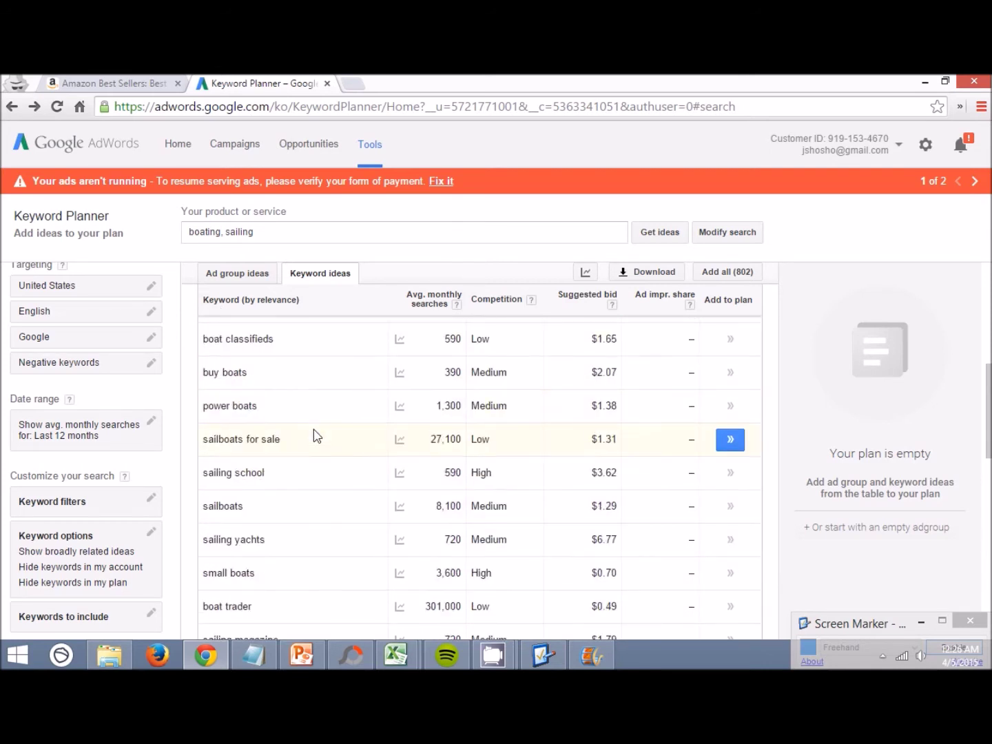
scroll(316, 435, up, 1)
scroll(319, 461, up, 1)
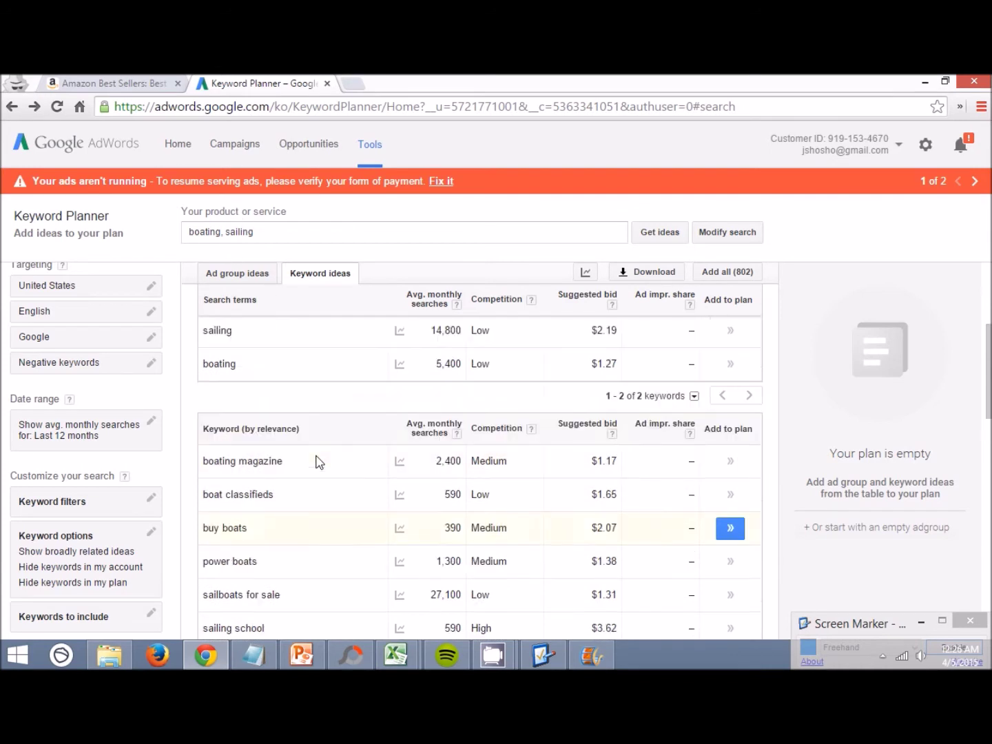
scroll(325, 461, up, 1)
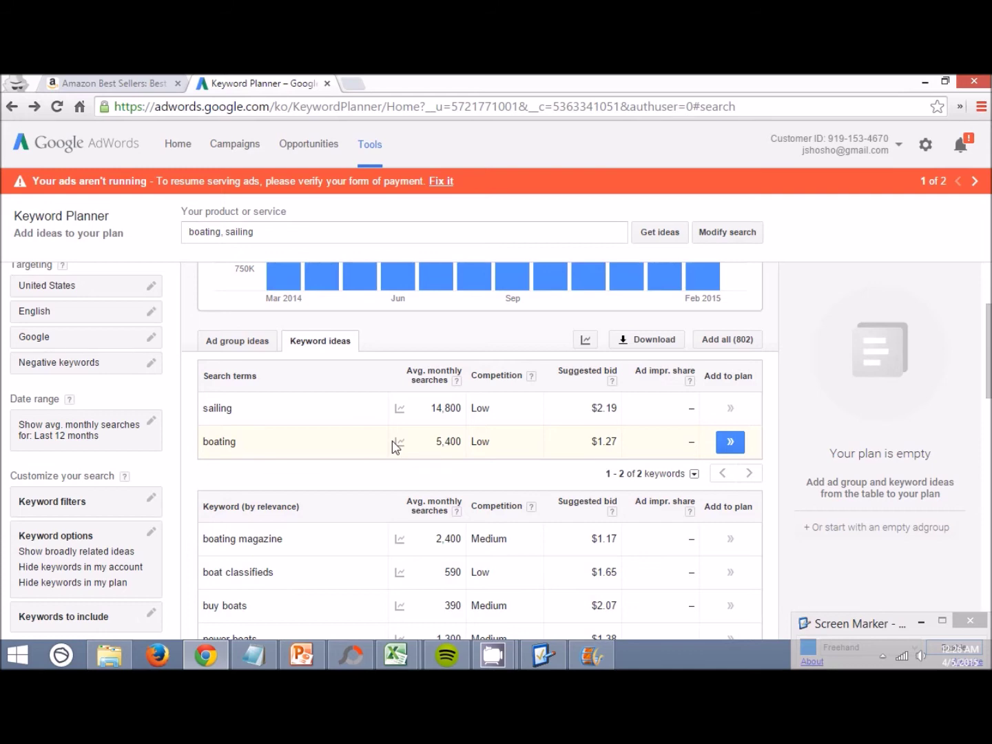
scroll(343, 474, down, 13)
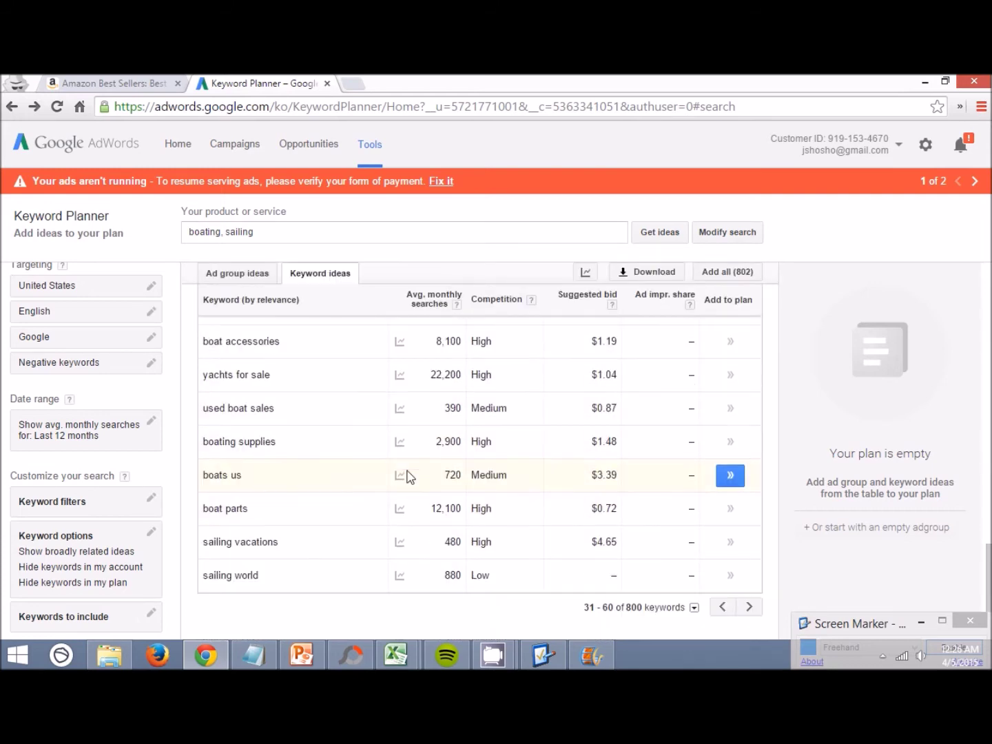
Return to keywords 1-30 and locate sailing gear (1,000 searches, $1.42)
click(721, 606)
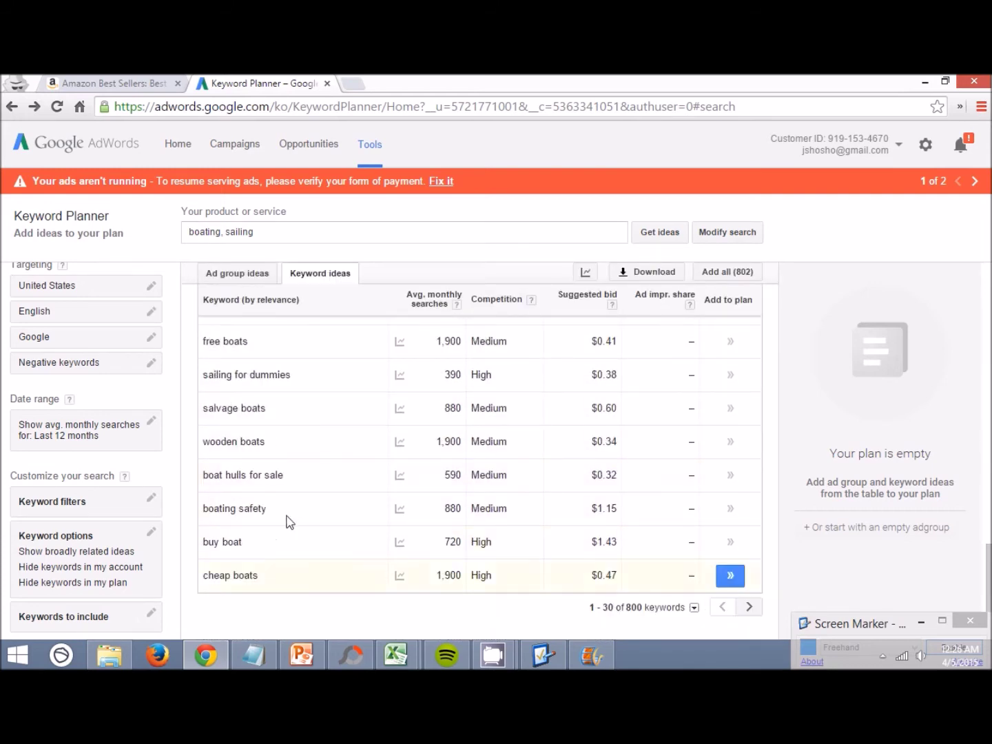
scroll(289, 523, up, 2)
scroll(287, 537, up, 1)
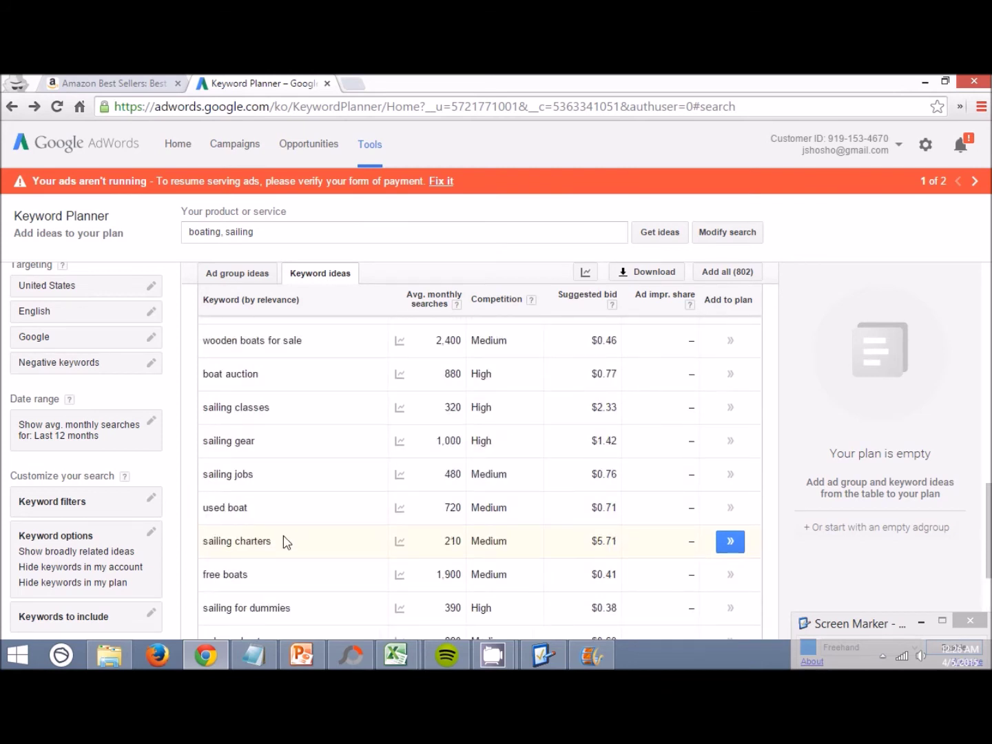
Select the 'sailing gear' keyword text and copy it
drag(264, 440, 209, 443)
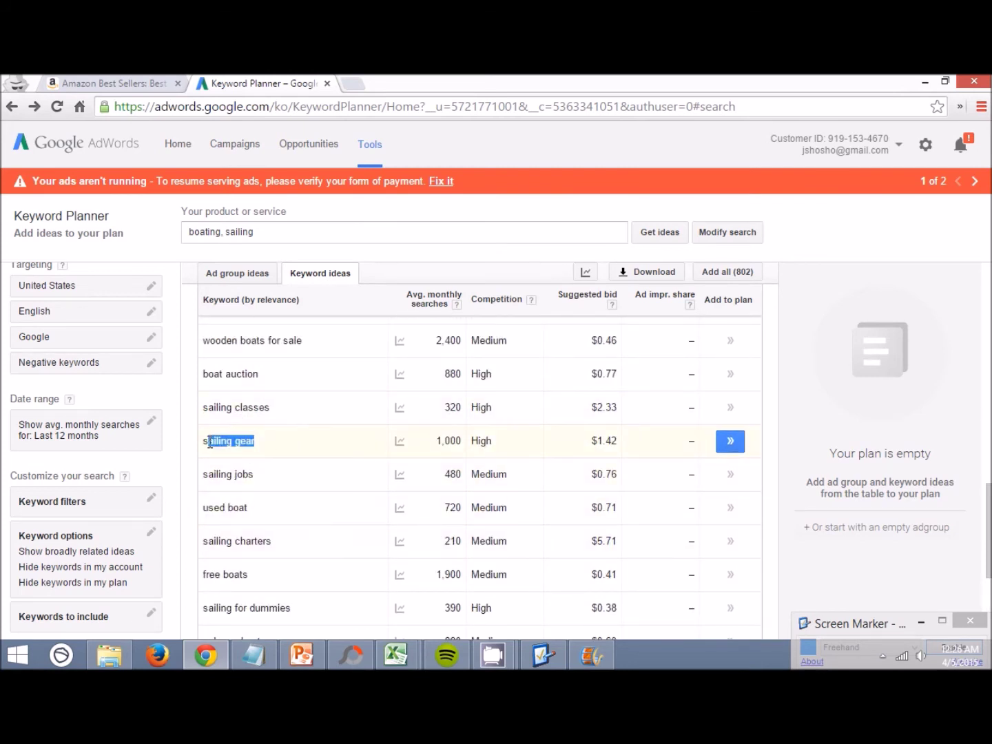
right_click(222, 437)
click(252, 452)
right_click(224, 437)
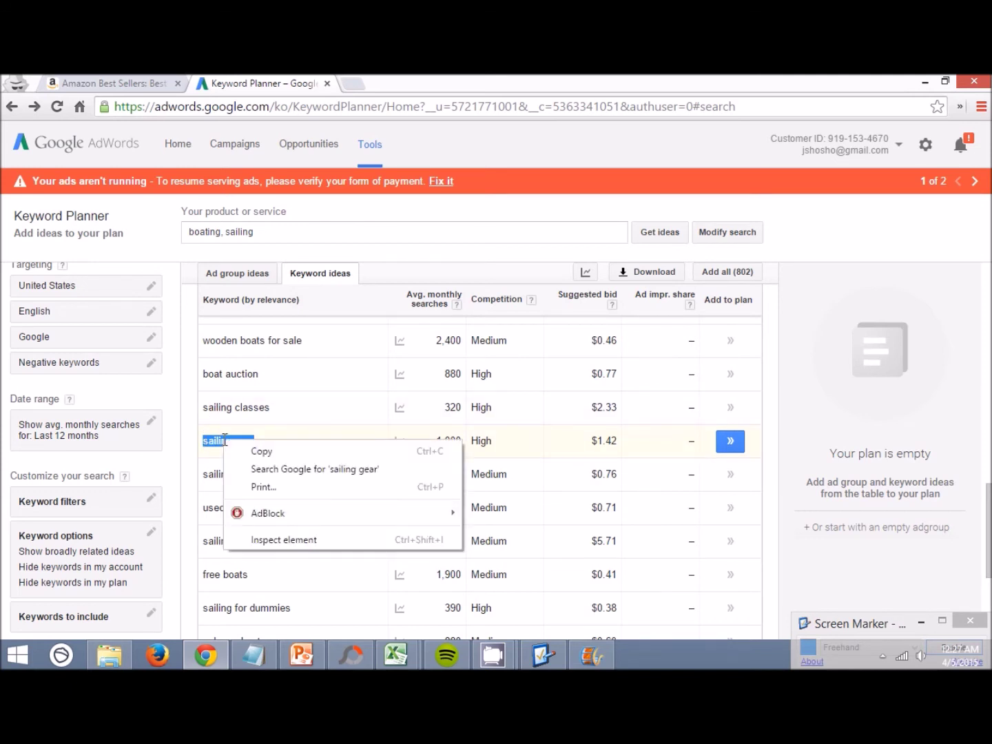
click(254, 450)
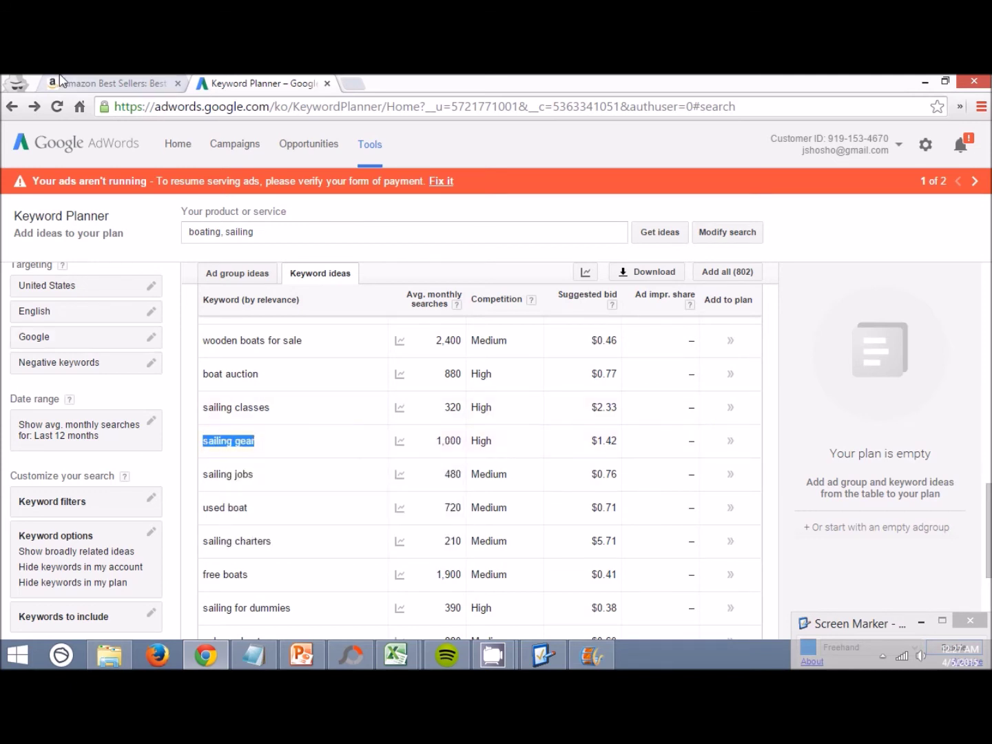
click(110, 83)
Search Amazon's Sports & Outdoors department for the pasted 'sailing gear'
click(226, 171)
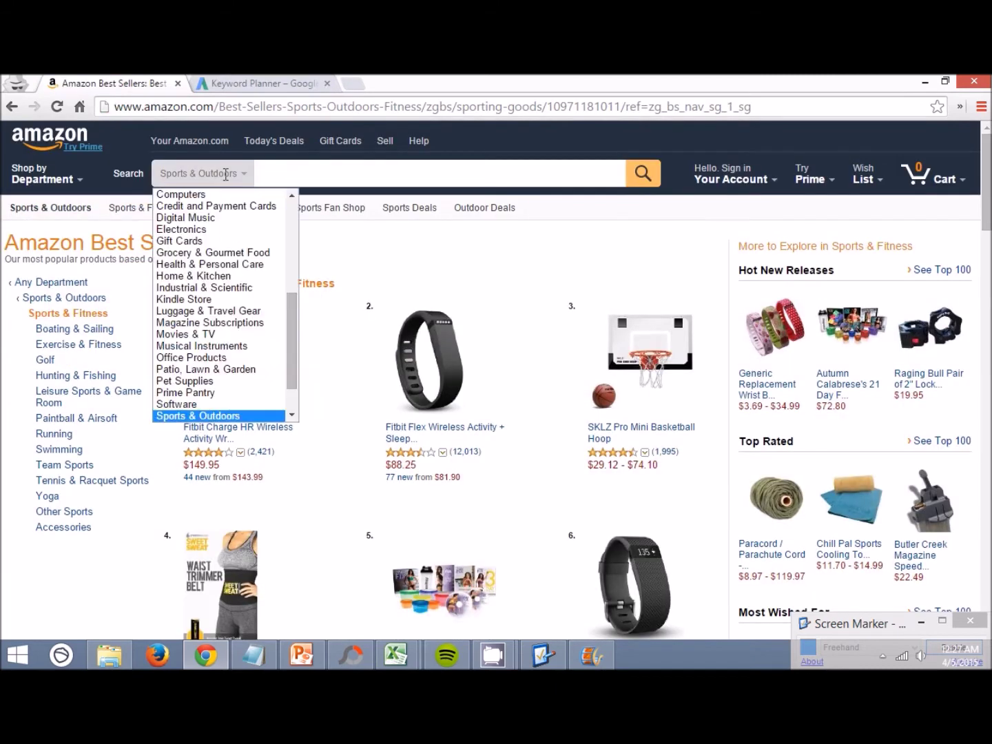
click(331, 167)
key(ctrl+v)
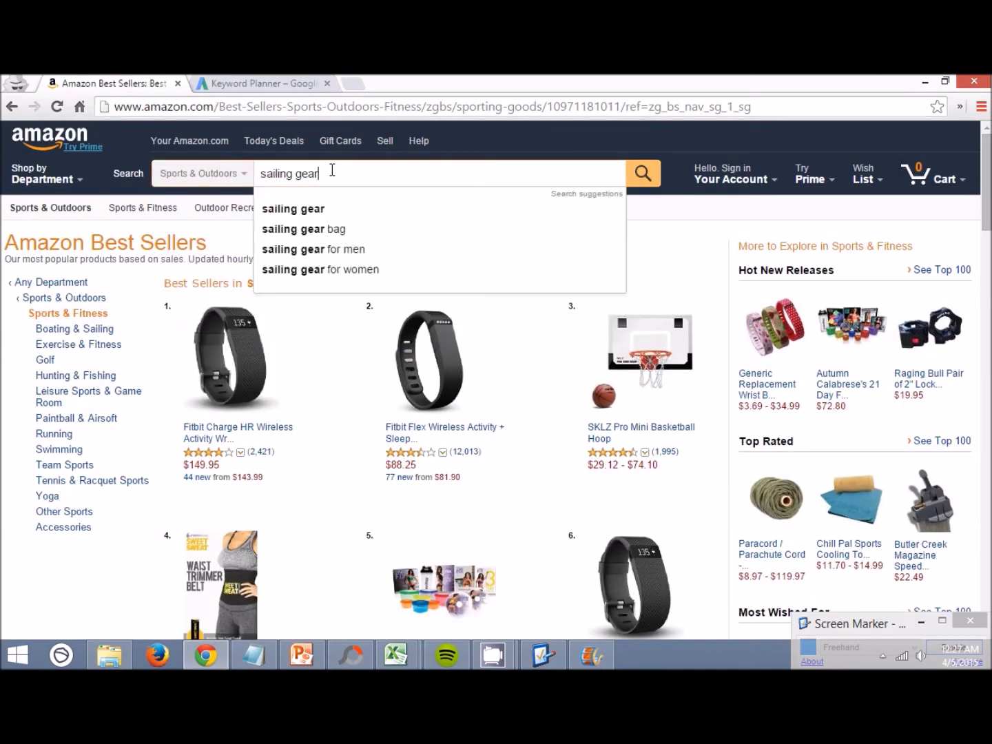
key(Return)
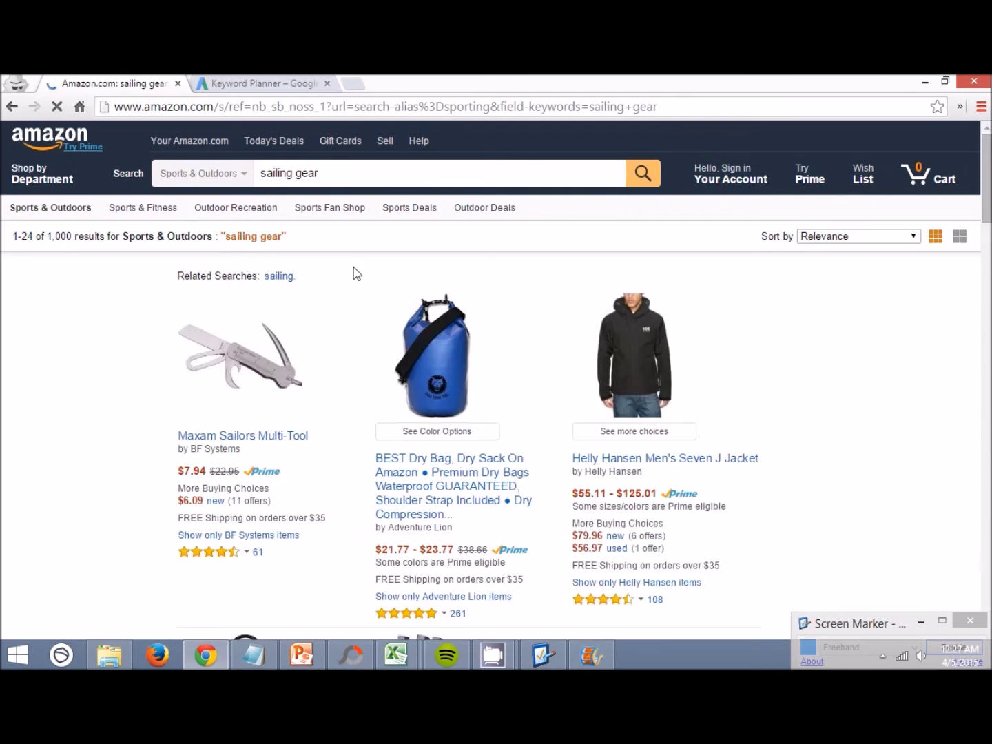
Scroll through the 1,000 sailing gear product results and back to the top
scroll(351, 239, down, 1)
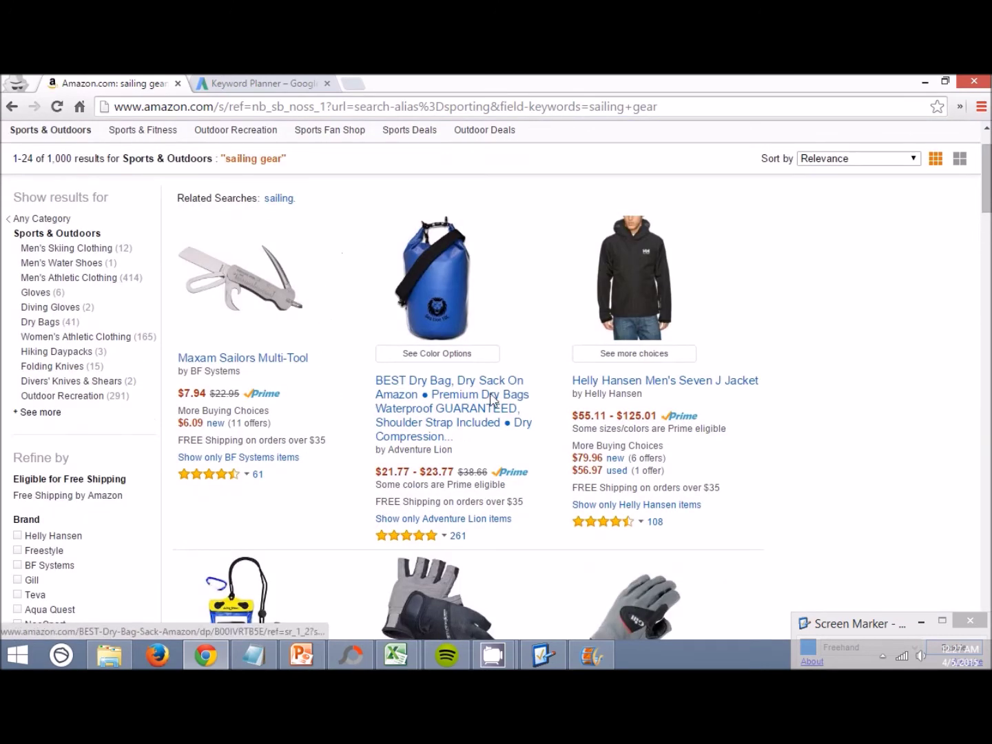
scroll(383, 400, down, 4)
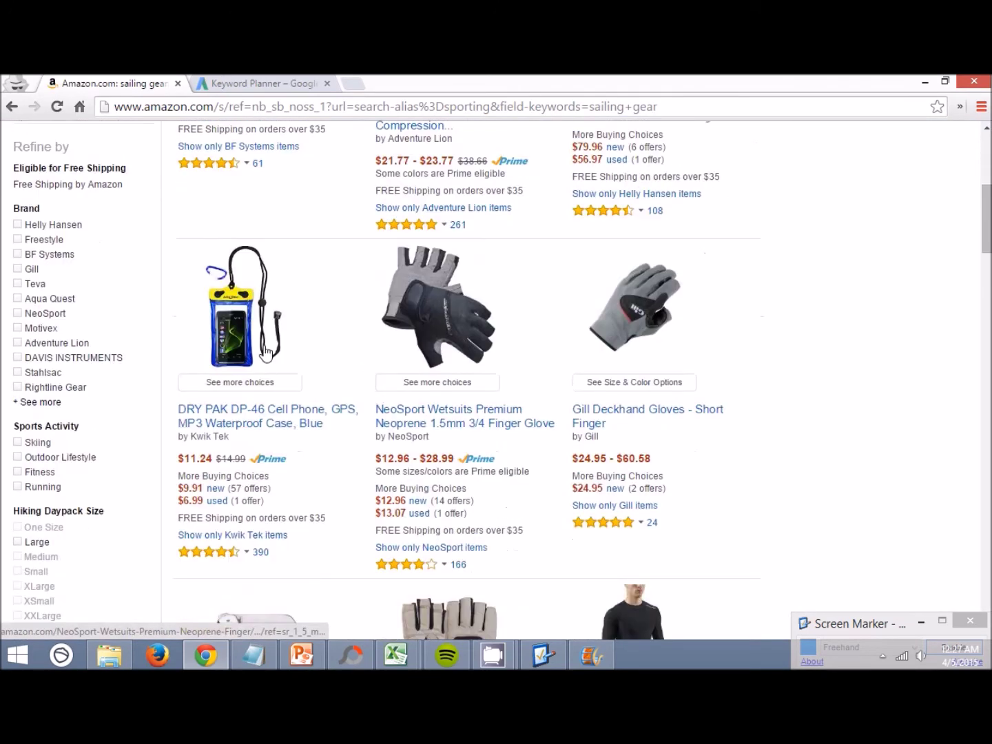
scroll(442, 421, down, 3)
scroll(370, 416, down, 5)
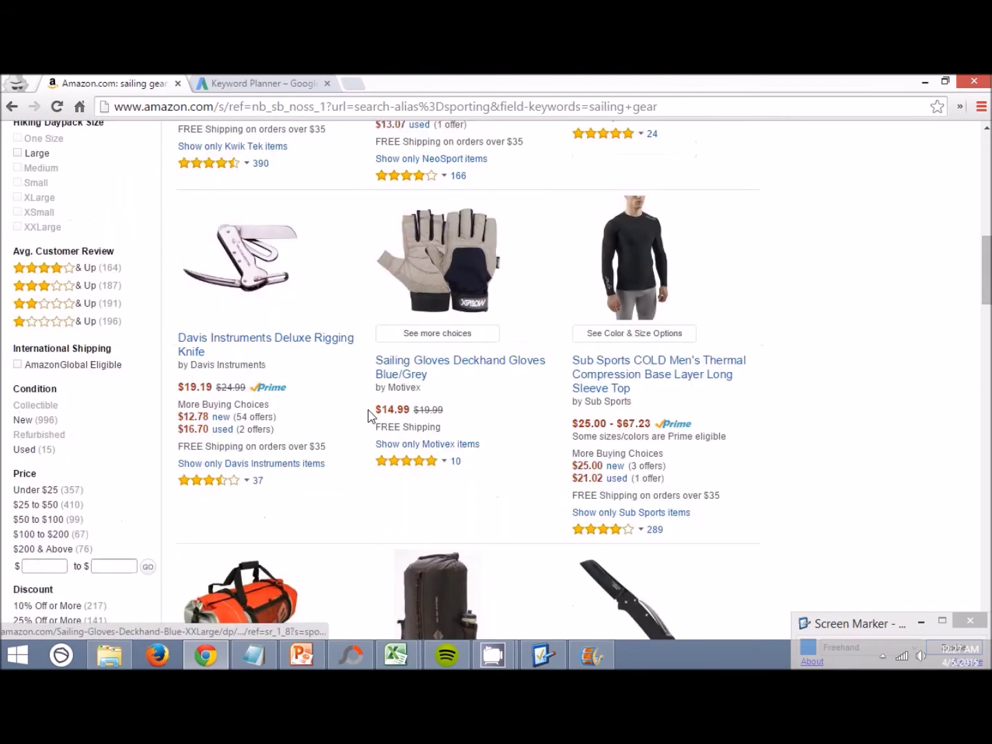
scroll(370, 413, down, 1)
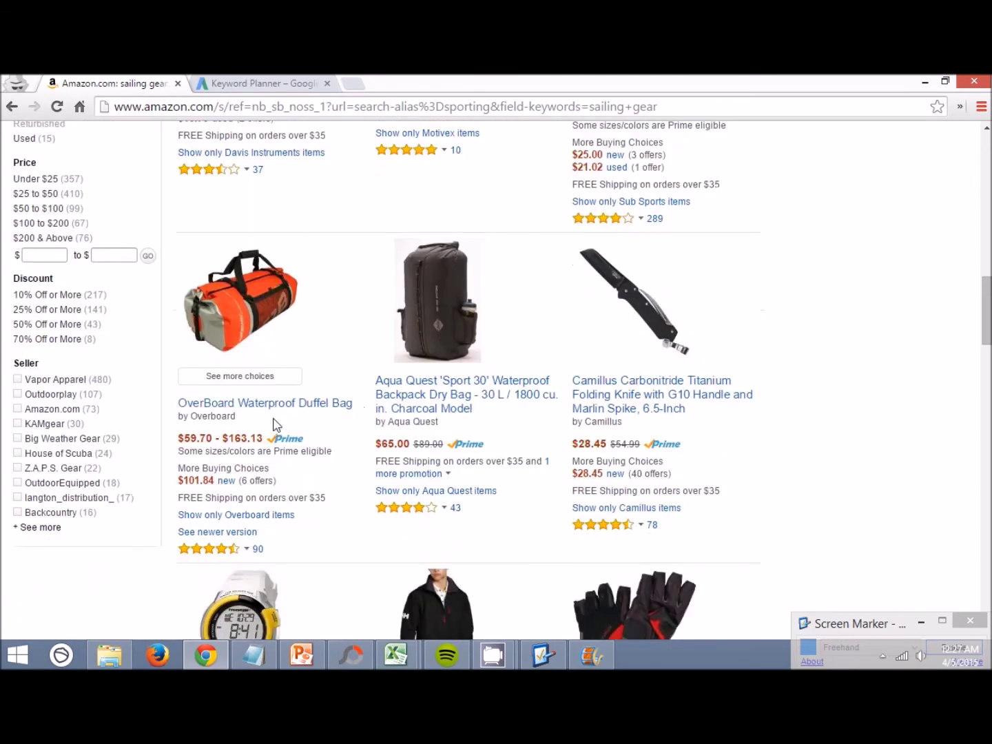
scroll(277, 417, down, 3)
scroll(262, 365, up, 3)
scroll(317, 424, down, 4)
scroll(315, 413, down, 8)
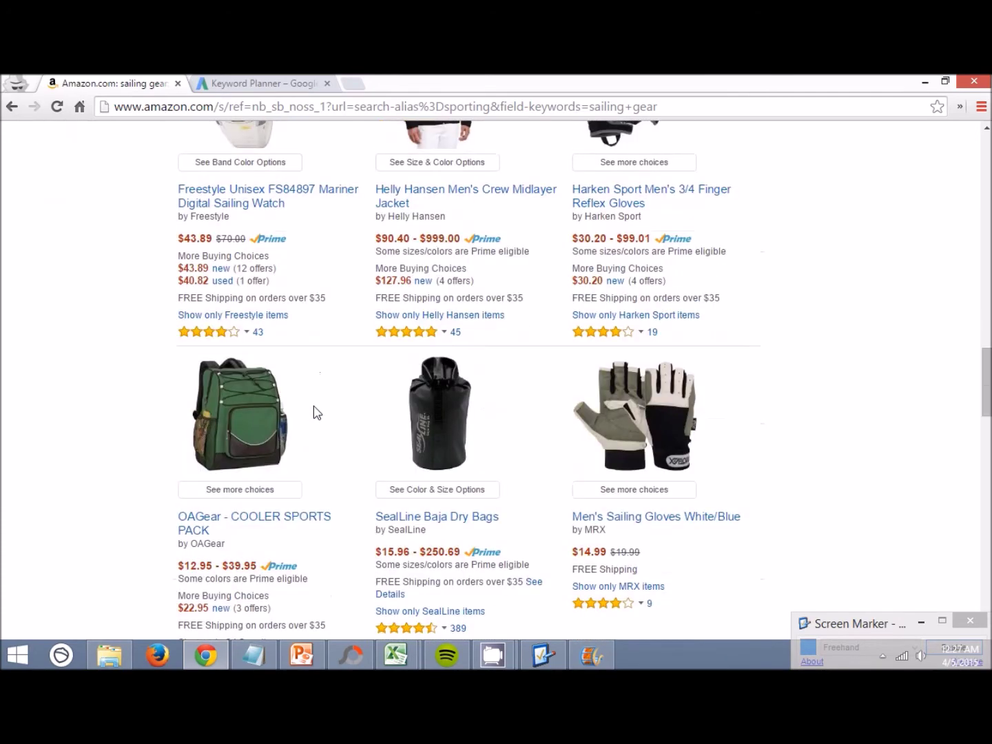
scroll(312, 405, down, 4)
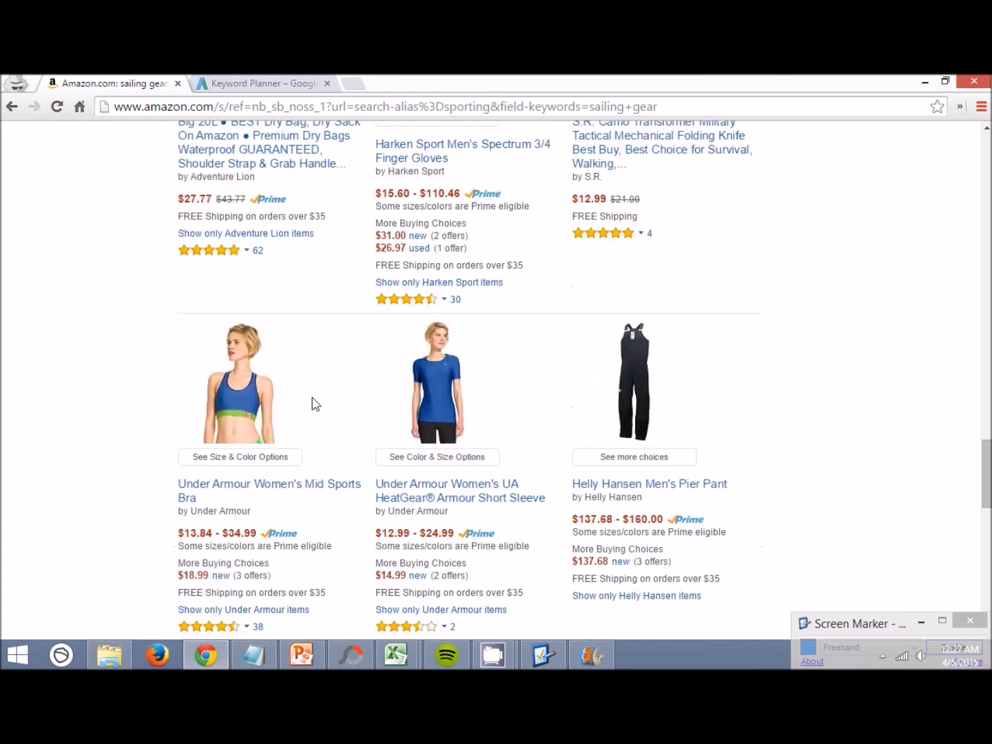
scroll(315, 406, up, 15)
scroll(312, 431, up, 11)
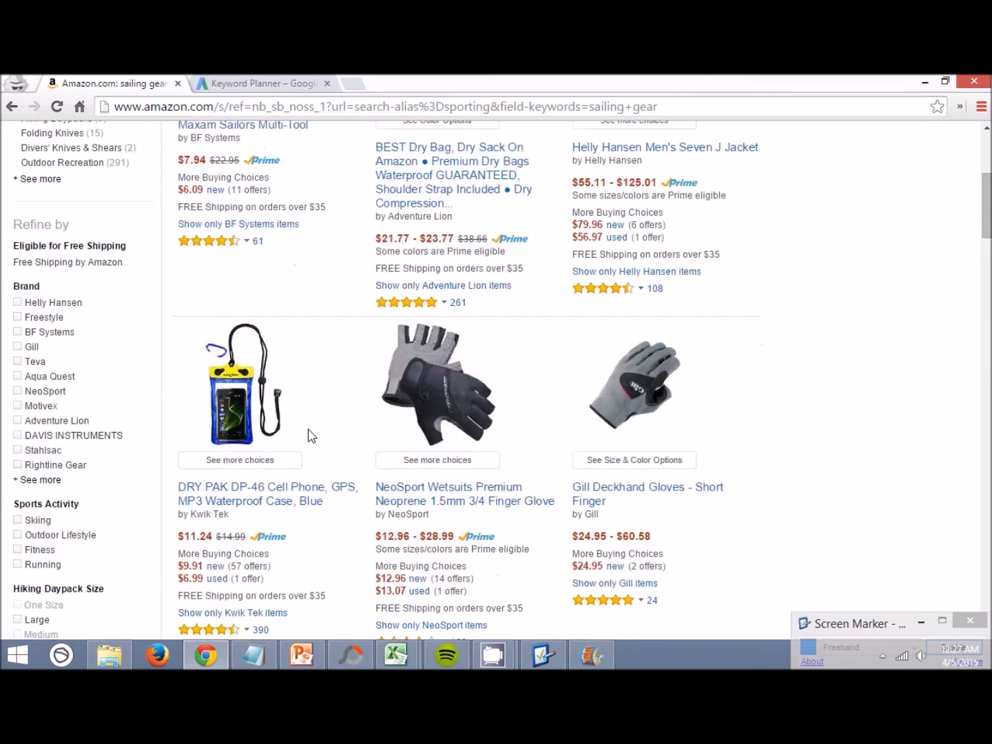
click(271, 82)
Replace 'boating, sailing' with 'sailing gear' and rerun the keyword ideas search
drag(276, 233, 156, 230)
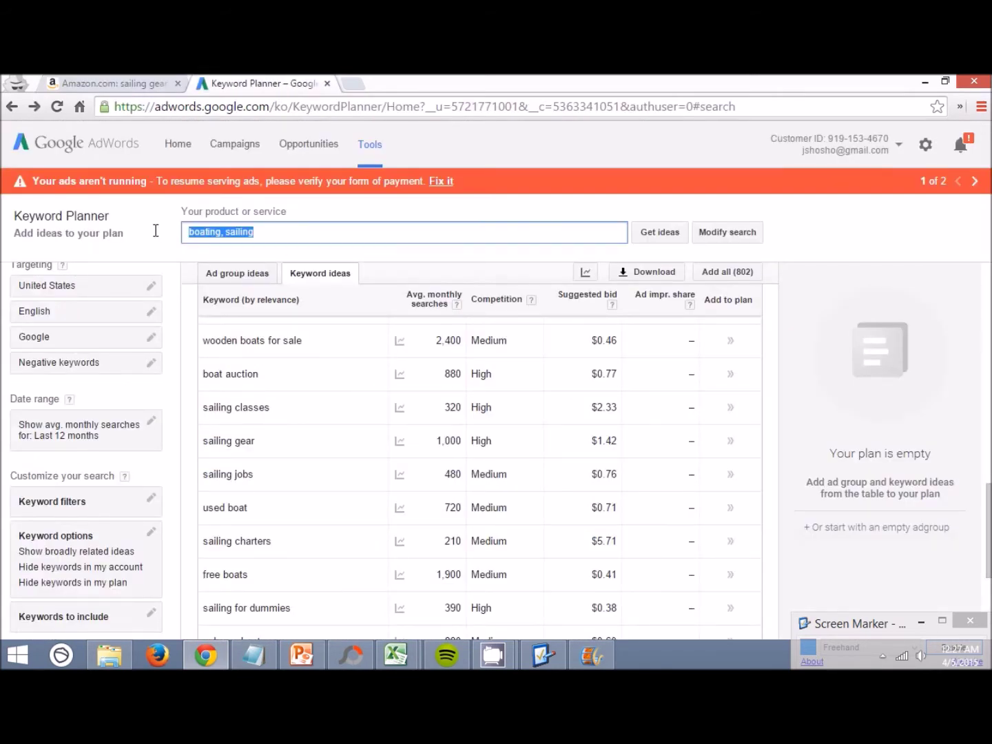
key(ctrl+v)
key(Return)
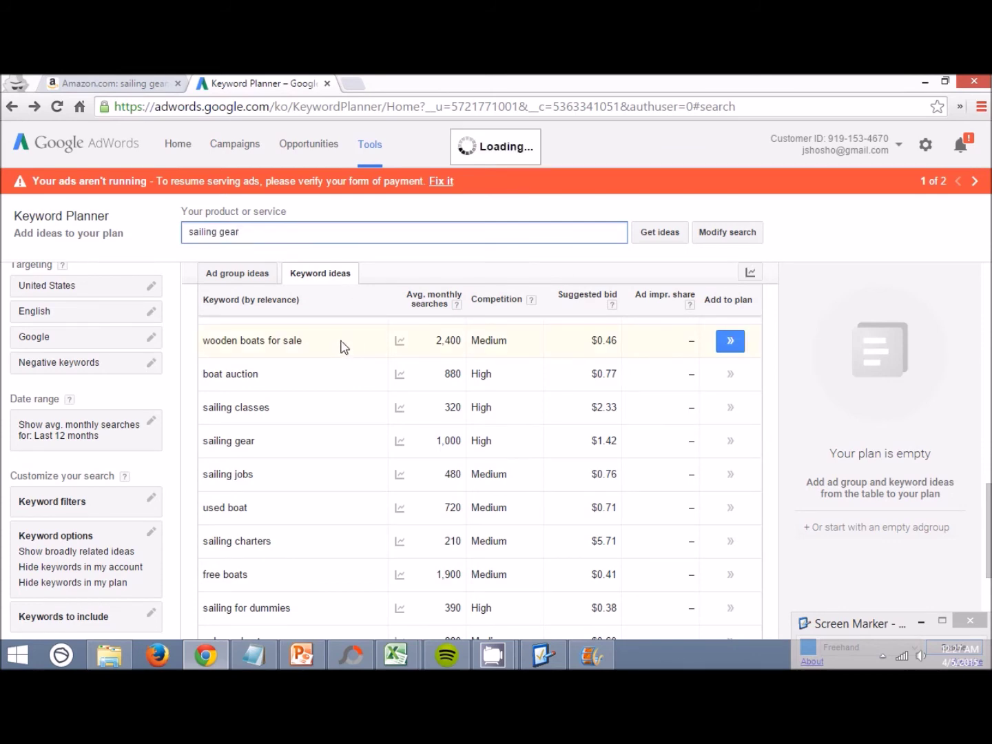
Scroll the 801 sailing gear ideas and select the 'sailing gloves' keyword
scroll(353, 427, up, 10)
scroll(370, 385, up, 1)
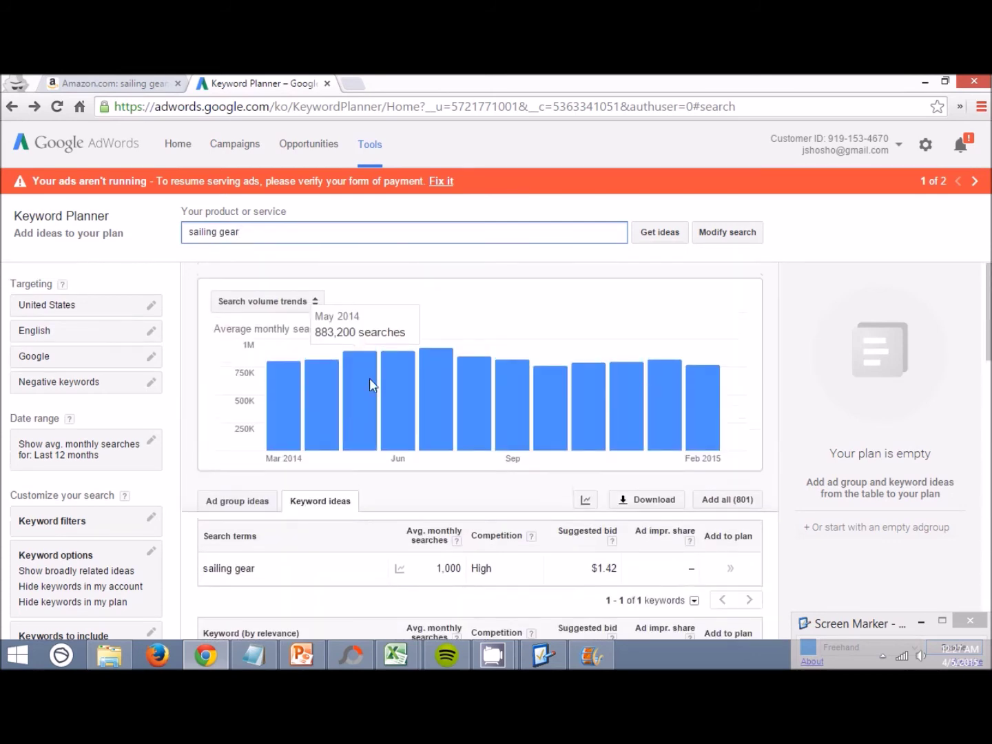
scroll(365, 375, down, 5)
scroll(312, 372, down, 1)
scroll(311, 372, down, 1)
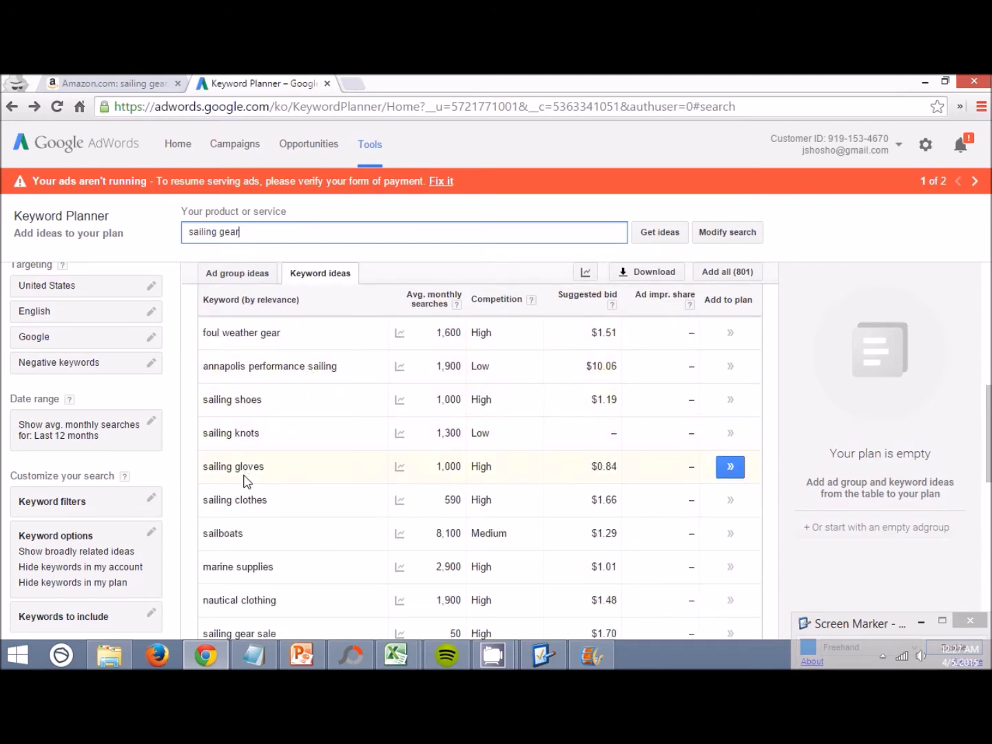
drag(269, 471, 201, 467)
key(ctrl+c)
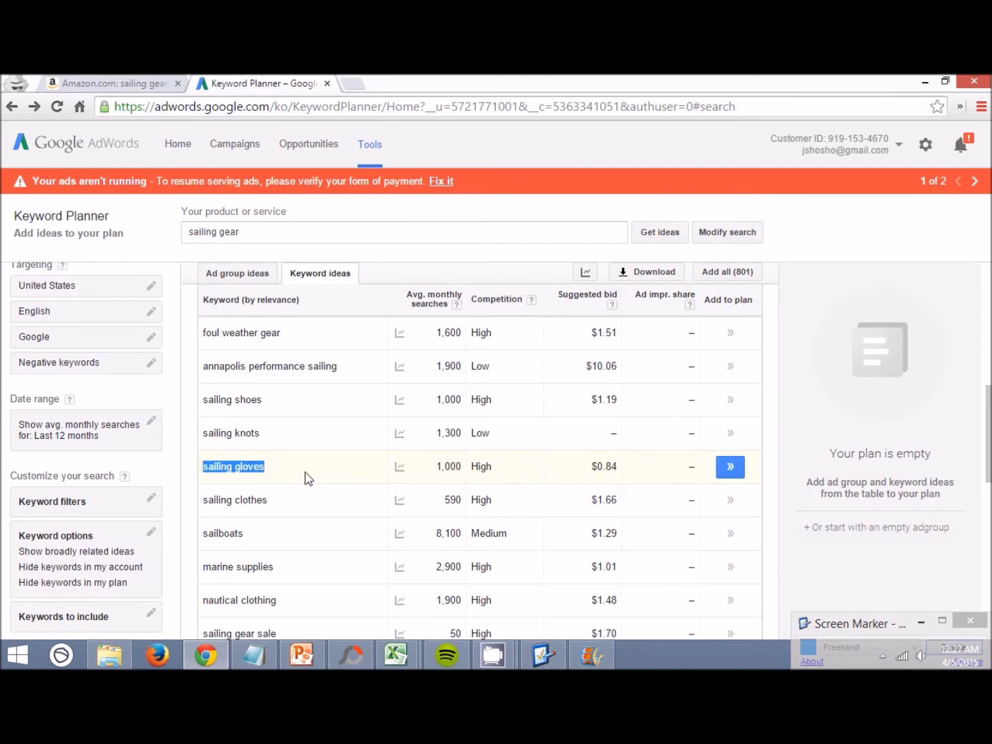
click(124, 84)
Replace the Amazon query with 'sailing gloves' and scroll the 186 results
scroll(253, 219, up, 2)
click(319, 177)
drag(281, 176, 228, 183)
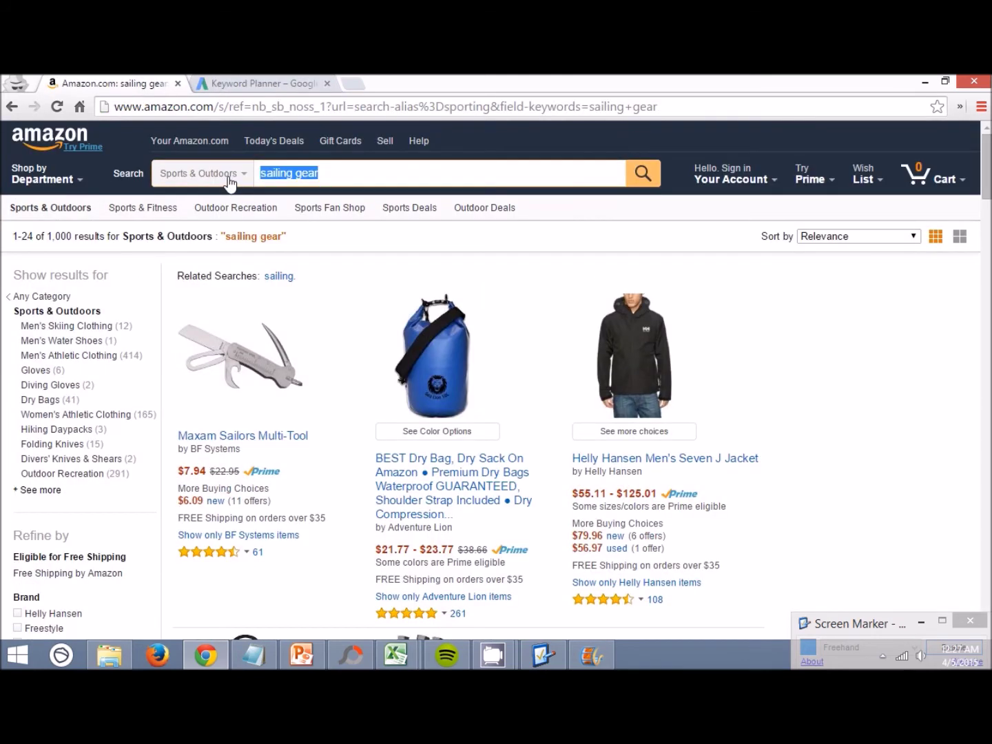
key(ctrl+v)
key(Return)
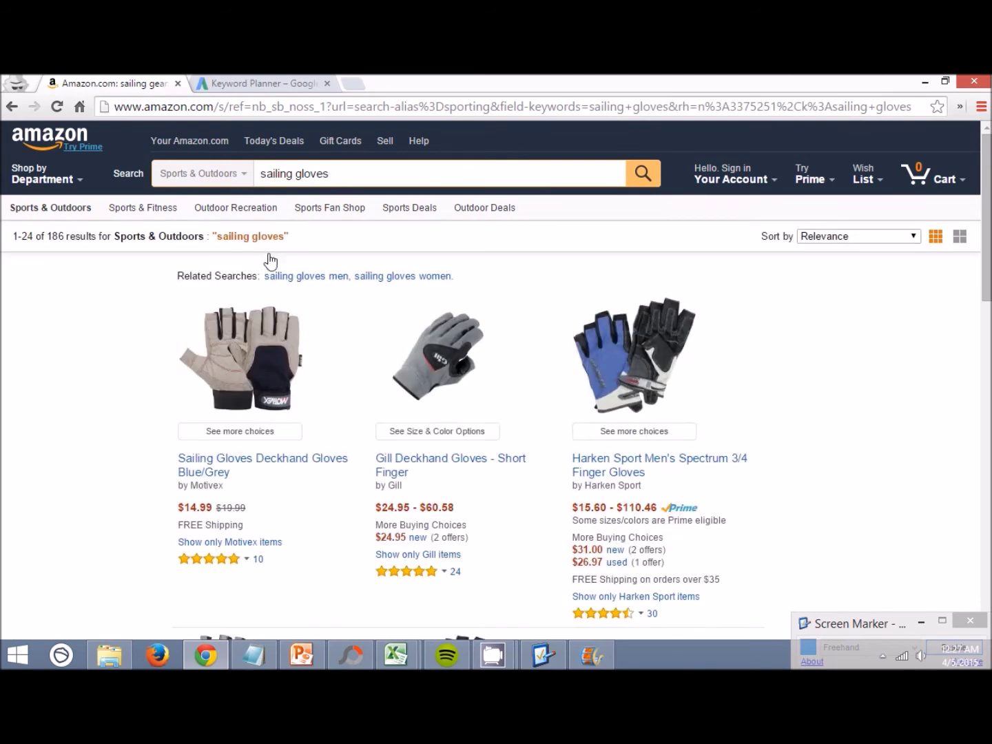
scroll(272, 259, down, 1)
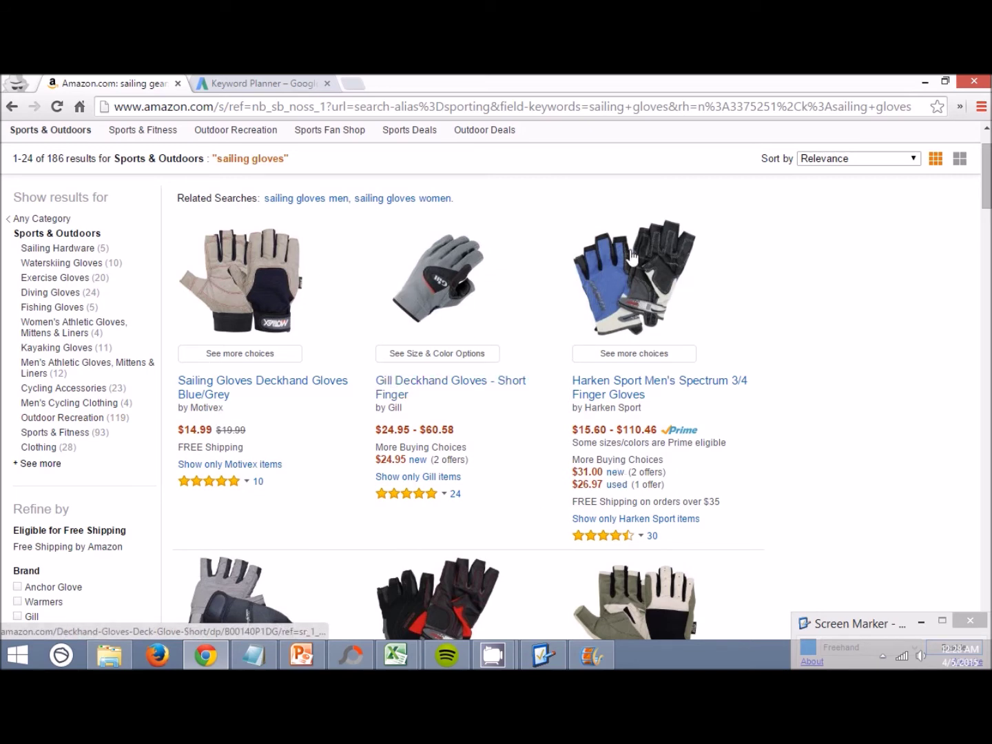
scroll(239, 372, down, 2)
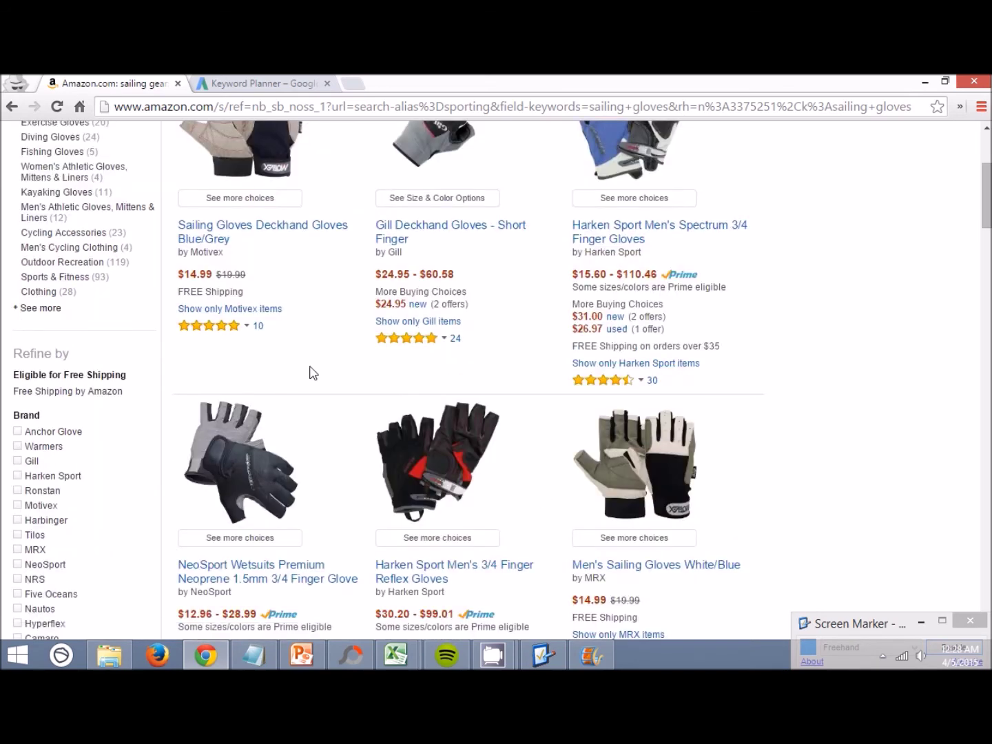
scroll(319, 371, up, 2)
Page the sailing gear keyword ideas forward to 31–60 and select the 'sailing hats' keyword
click(262, 84)
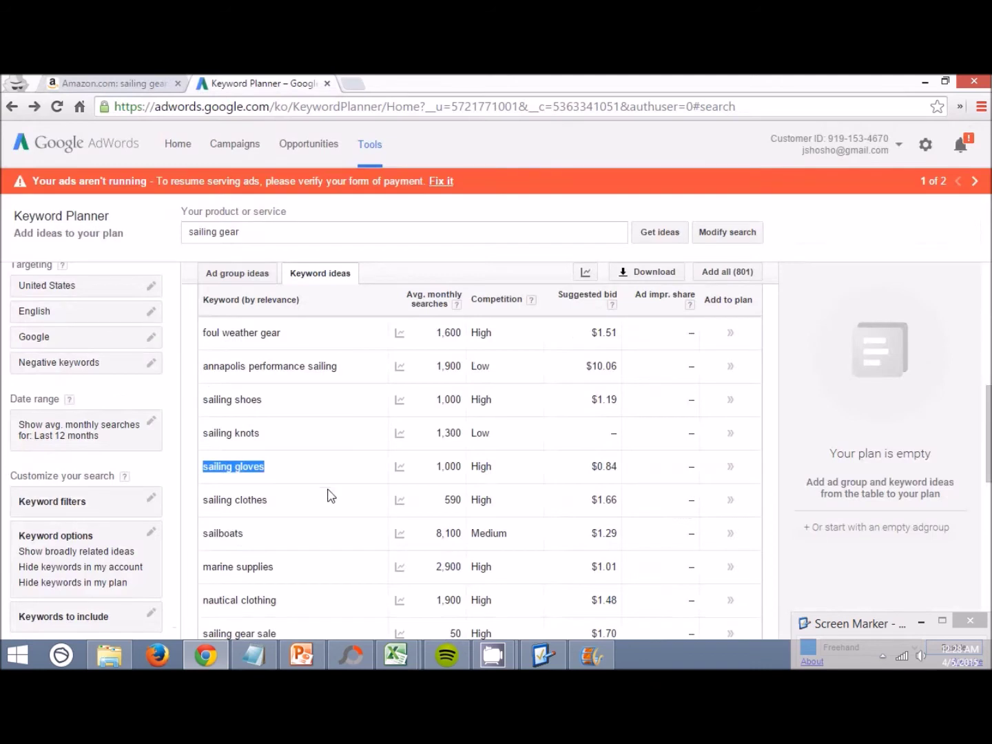
scroll(329, 490, down, 1)
scroll(330, 490, down, 1)
scroll(290, 481, down, 1)
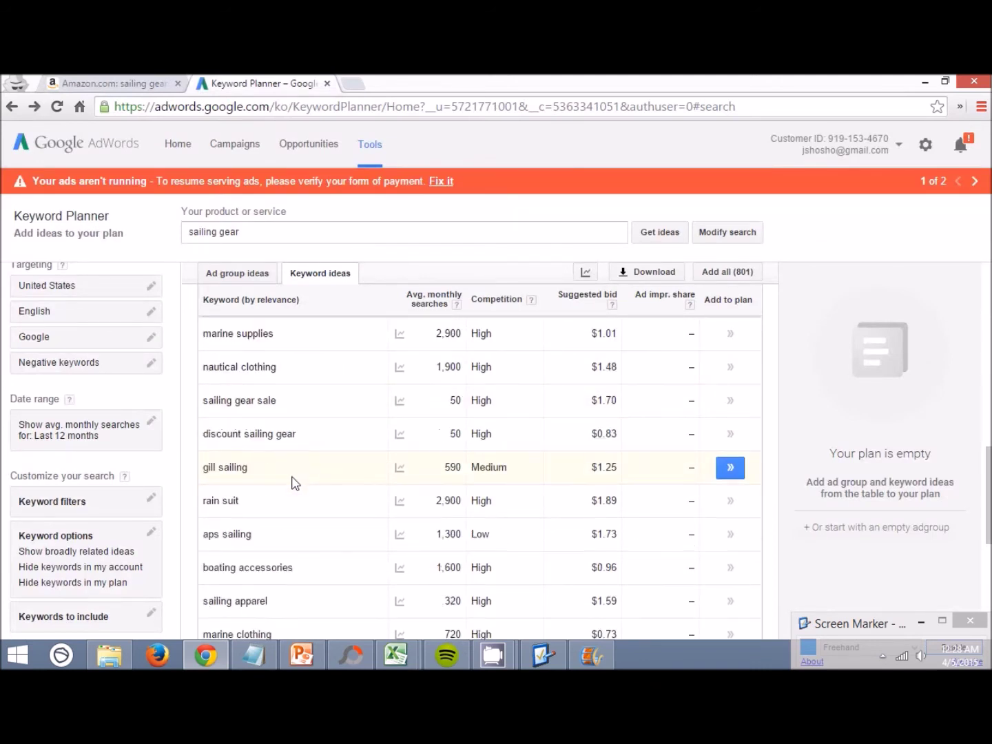
scroll(290, 481, down, 1)
scroll(294, 484, down, 1)
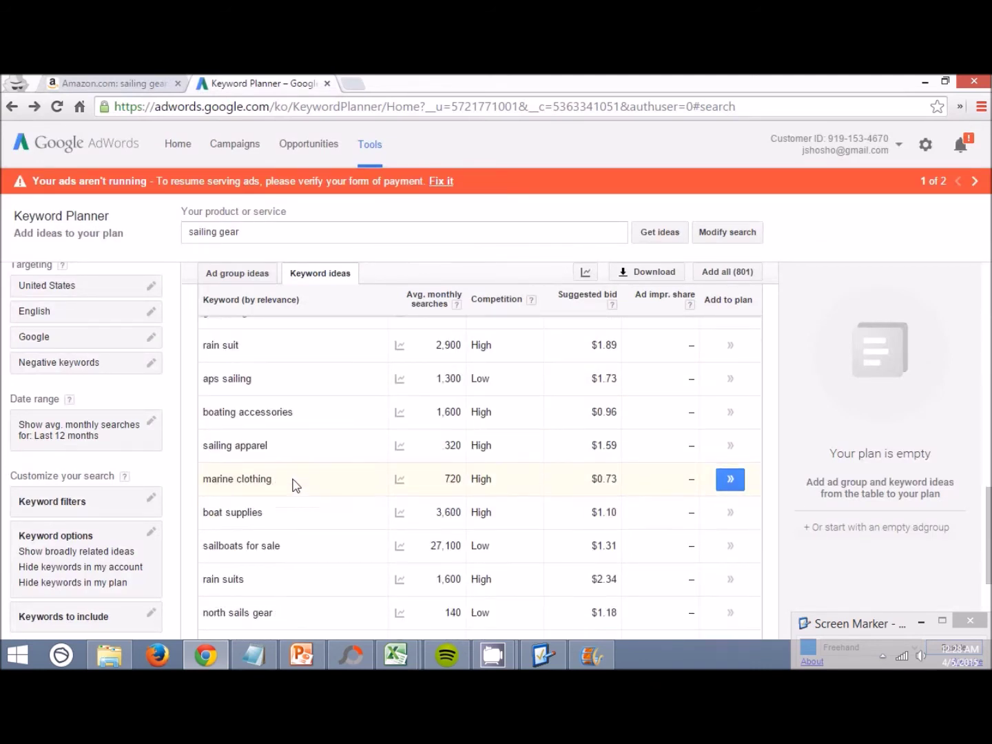
scroll(282, 530, down, 1)
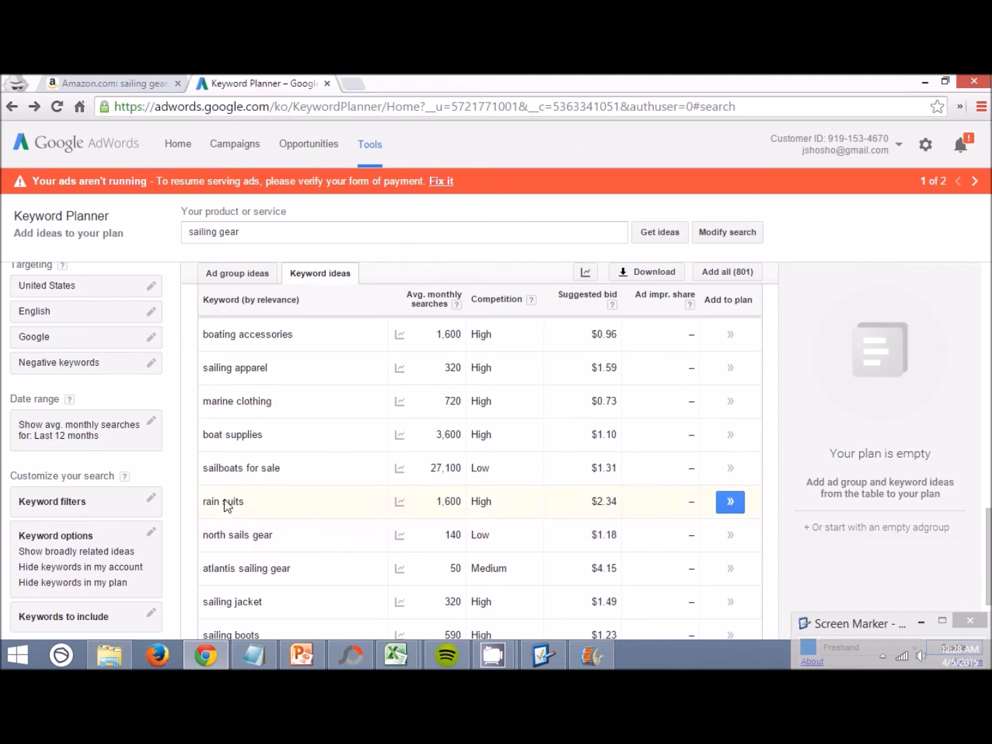
scroll(227, 498, down, 1)
scroll(228, 506, down, 1)
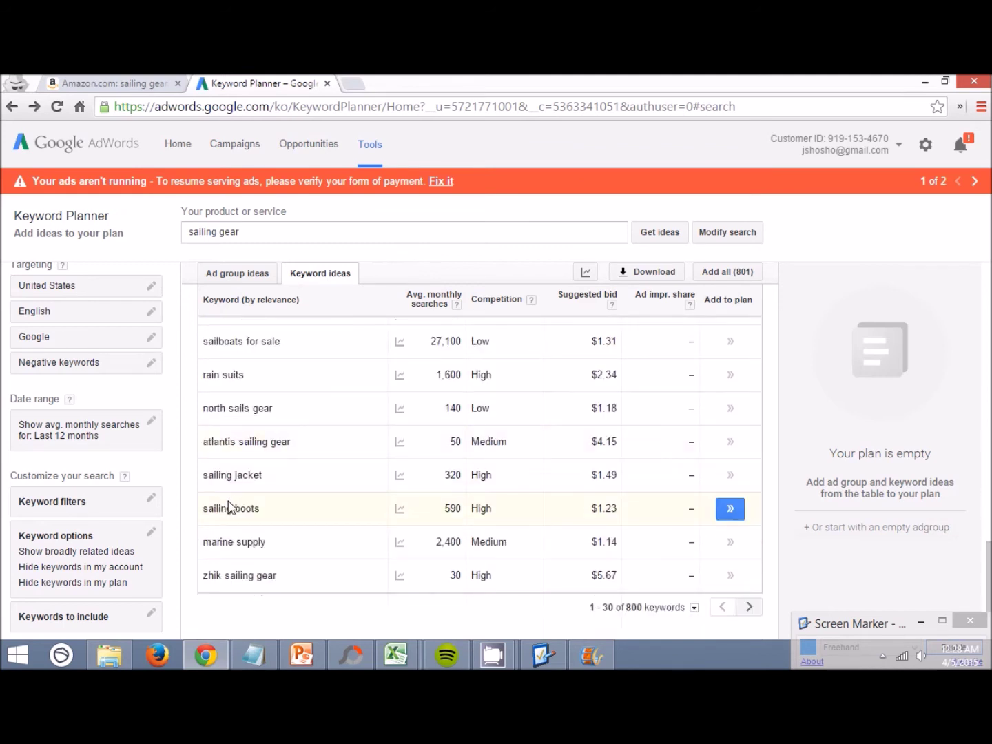
click(748, 605)
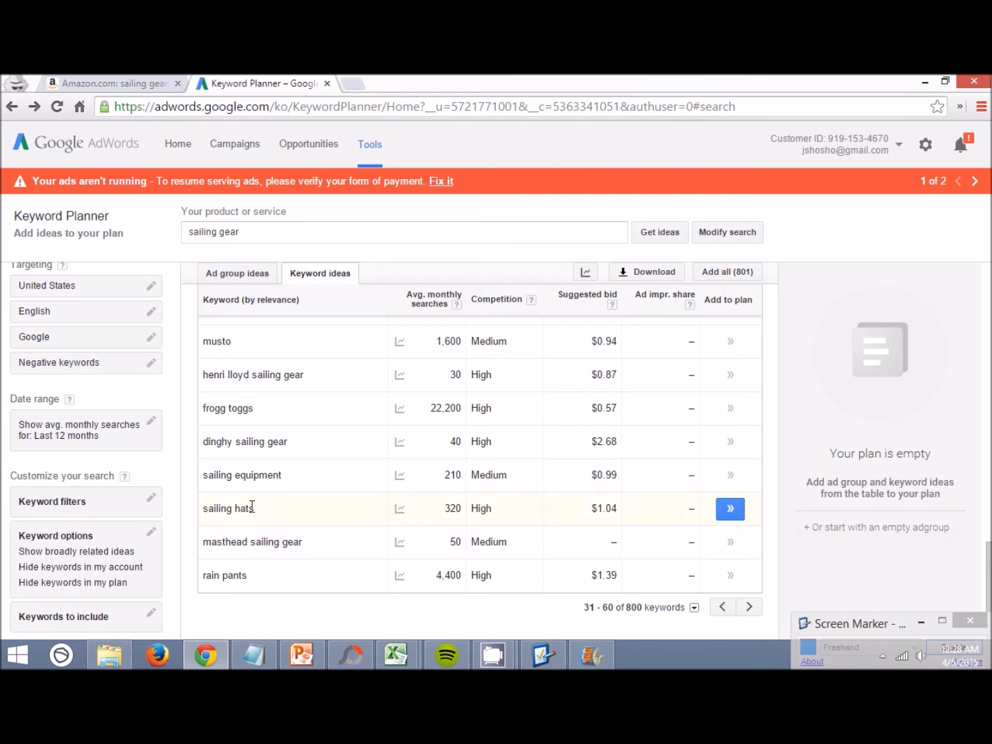
triple_click(202, 509)
Copy 'sailing hats' and search Amazon for it in place of 'sailing gloves'
right_click(206, 516)
click(238, 521)
click(110, 83)
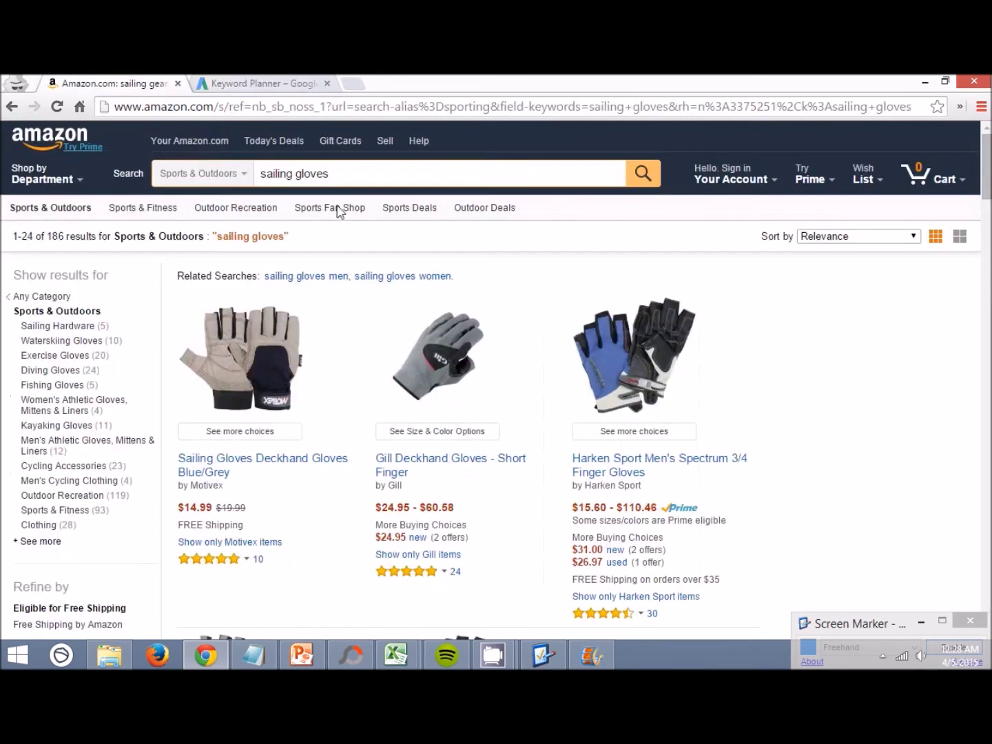
drag(331, 174, 221, 182)
key(ctrl+v)
key(Return)
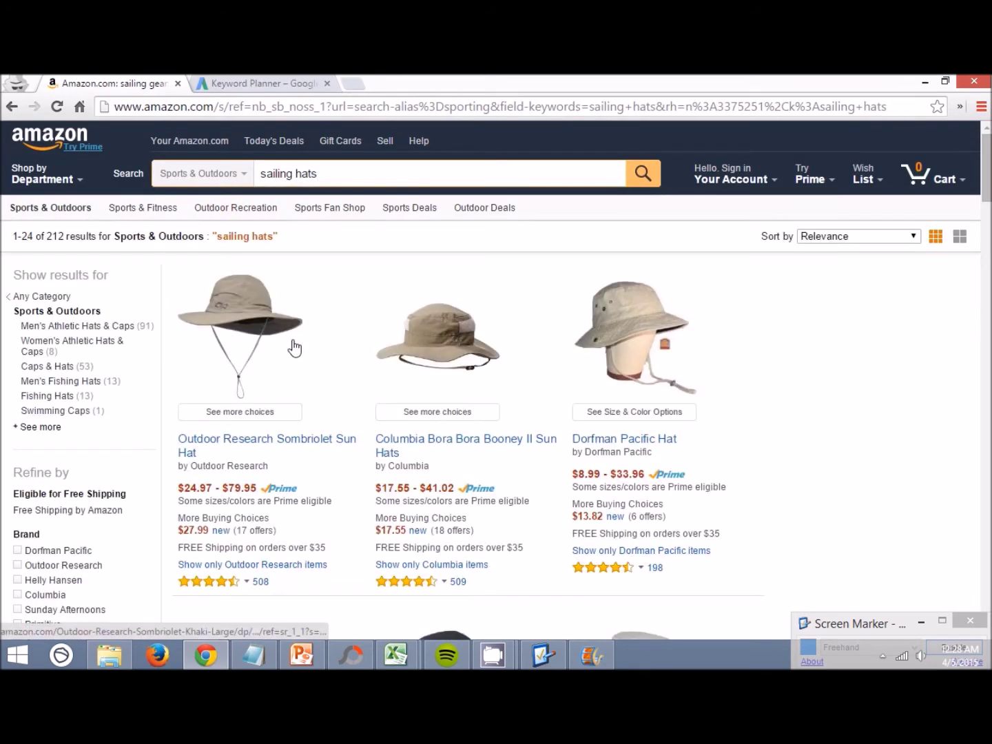
Browse the 212 Sports & Outdoors sailing hats results, then return to Keyword Planner
scroll(295, 343, down, 1)
scroll(223, 344, down, 2)
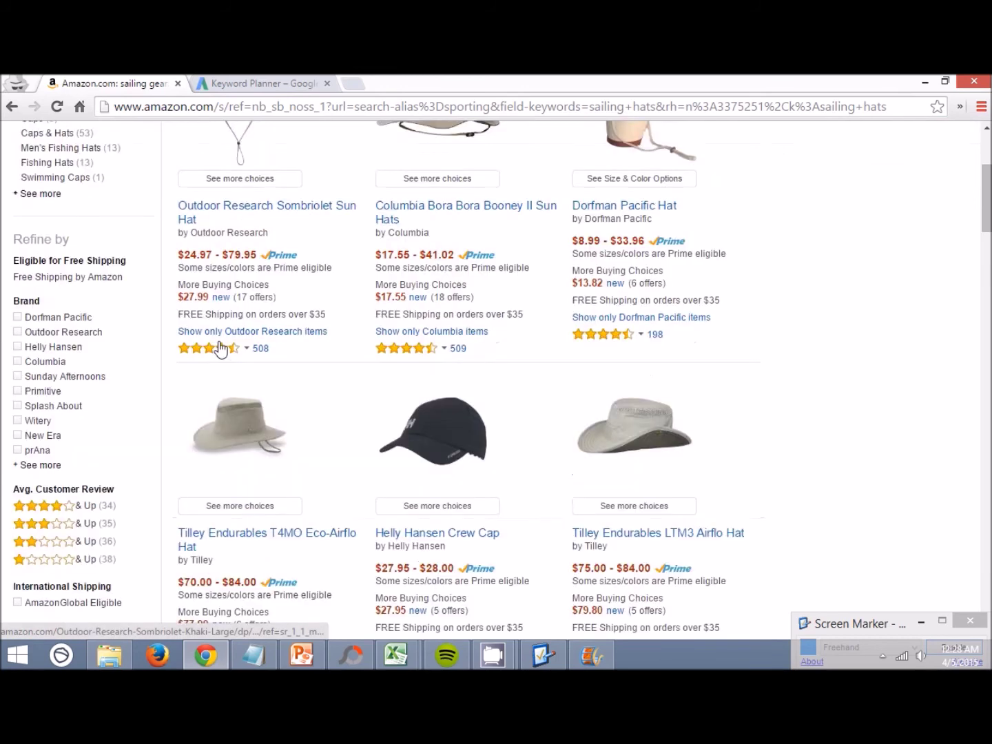
scroll(509, 441, up, 1)
scroll(387, 371, up, 2)
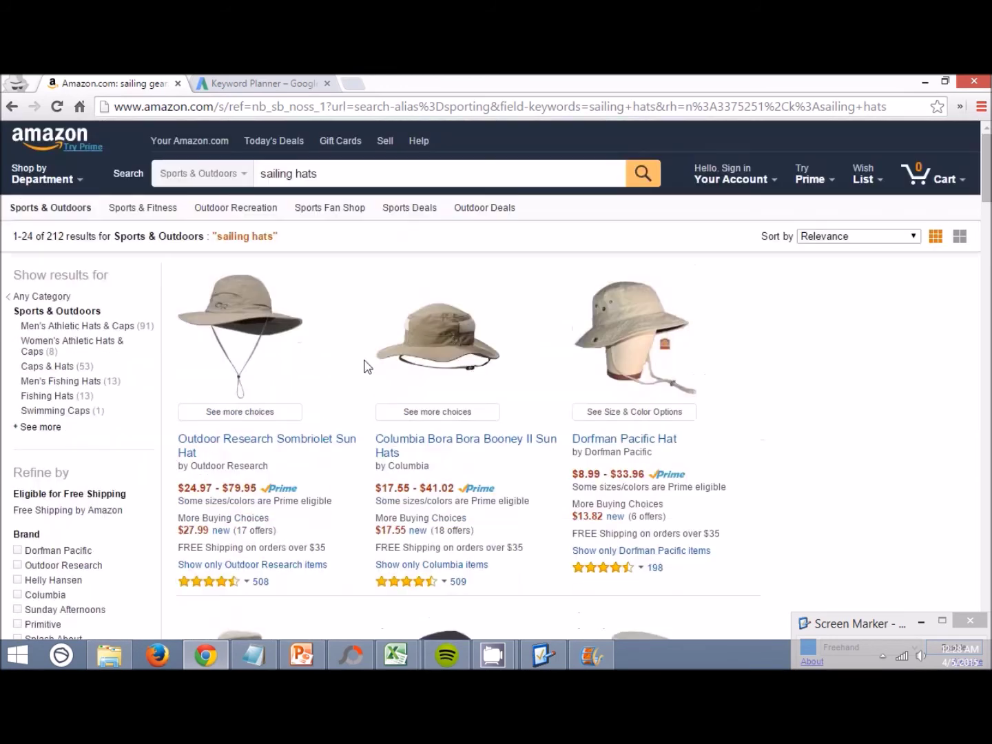
click(260, 83)
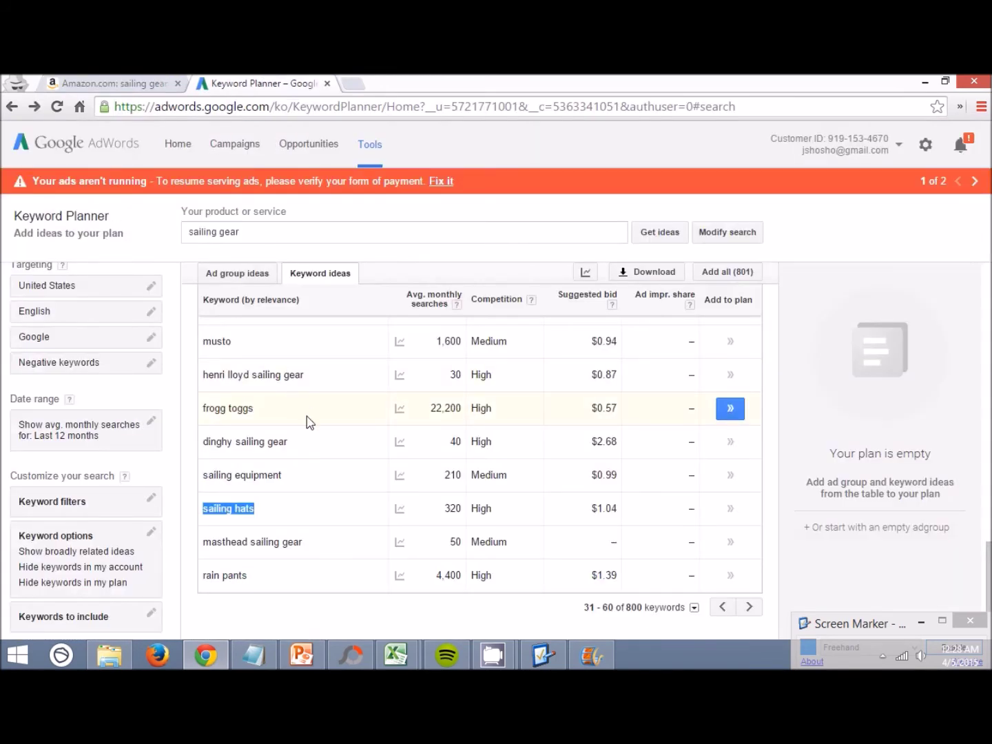
Scan keyword ideas 31–60 and advance to results 61–90
scroll(310, 426, up, 2)
scroll(306, 428, up, 2)
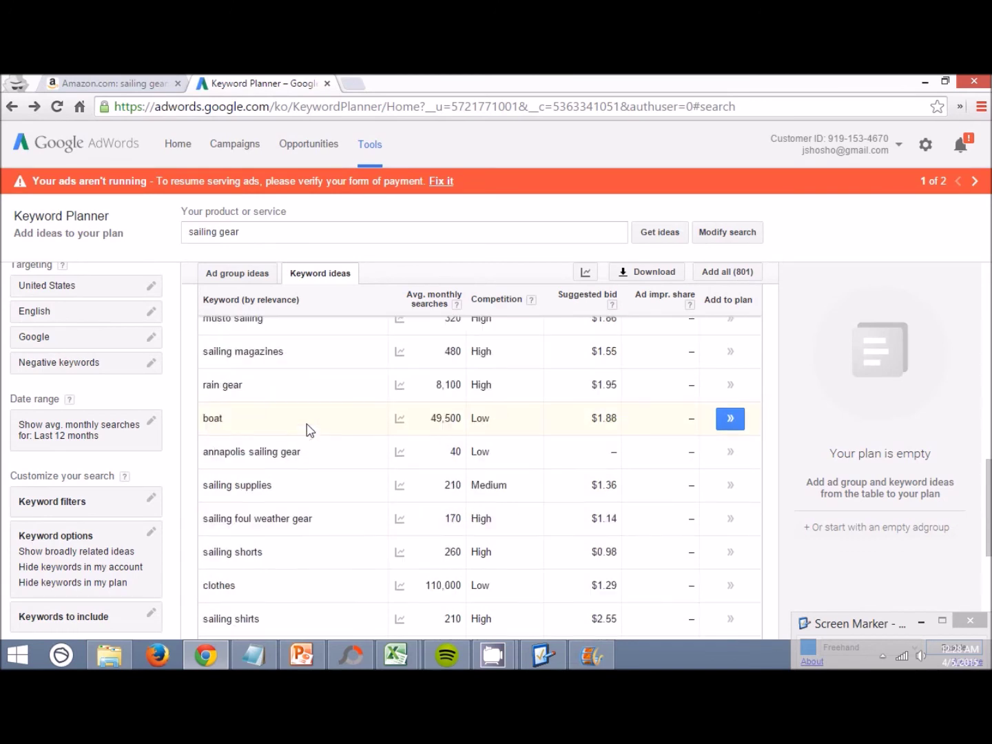
scroll(307, 428, up, 1)
scroll(306, 428, up, 3)
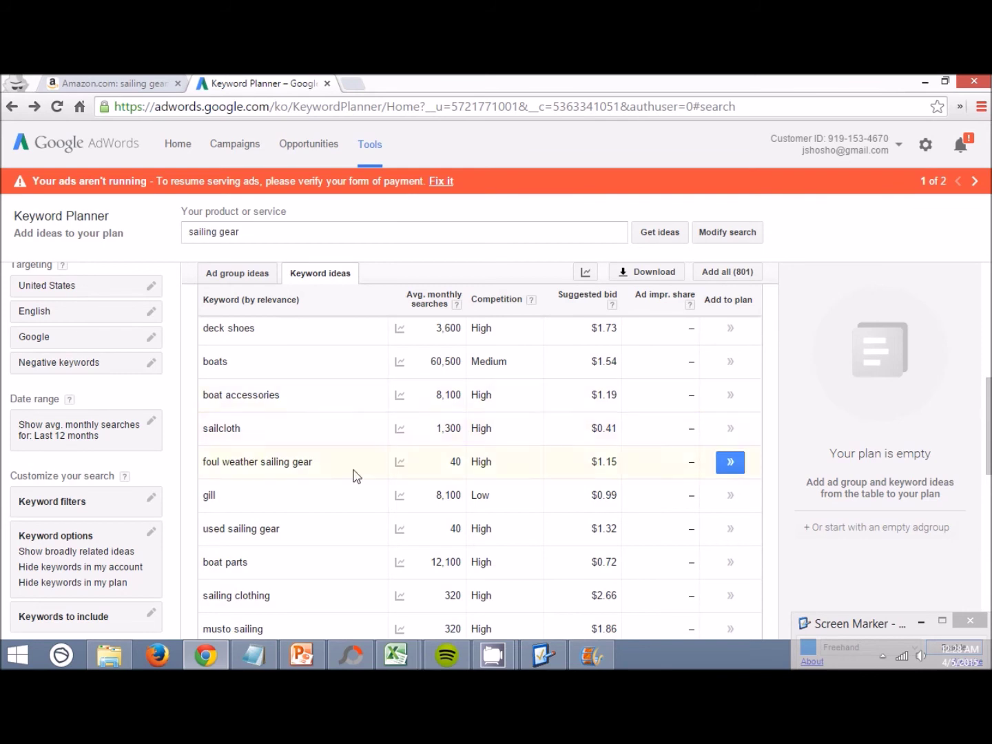
scroll(354, 474, up, 2)
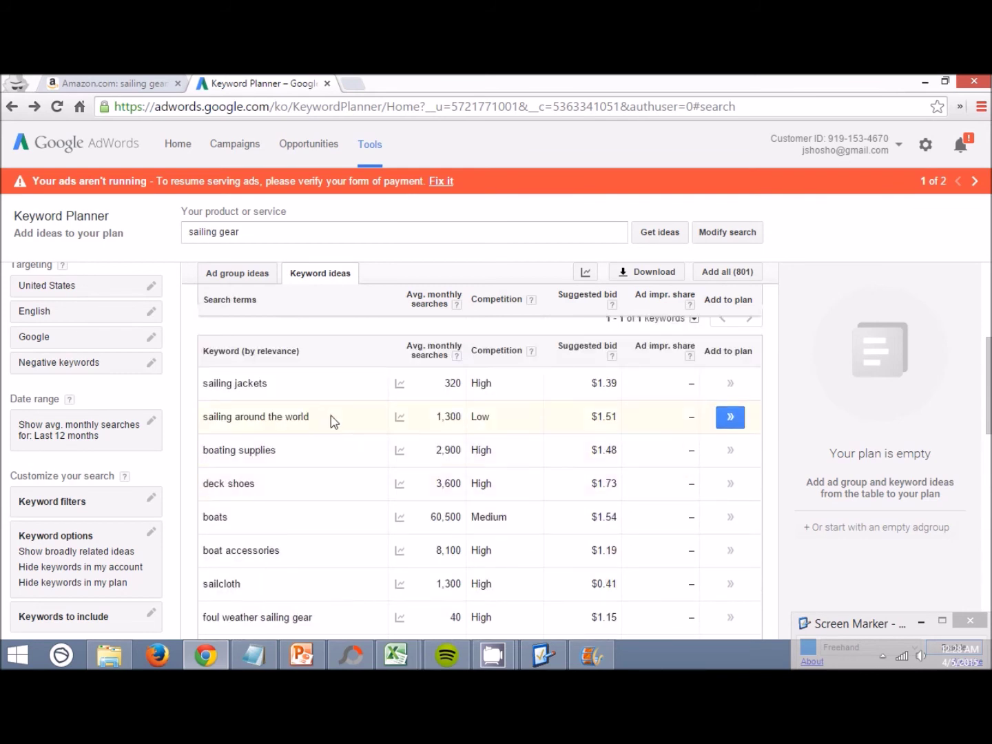
scroll(331, 420, down, 10)
click(749, 607)
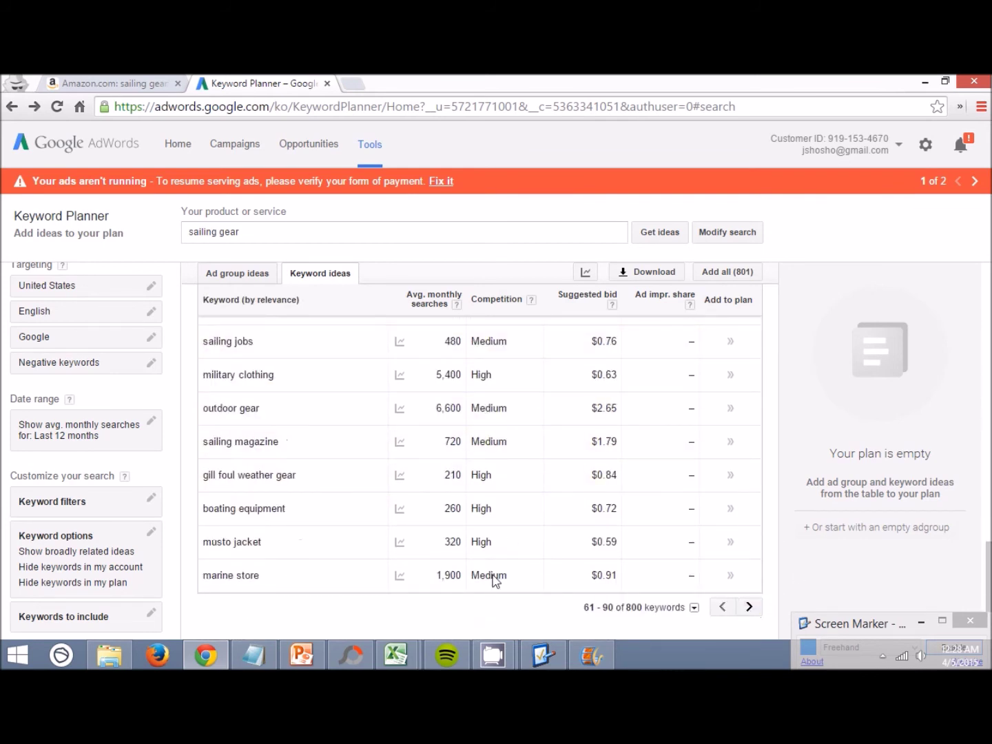
Scan keyword ideas 61–90 and advance to results 91–120
scroll(328, 540, up, 2)
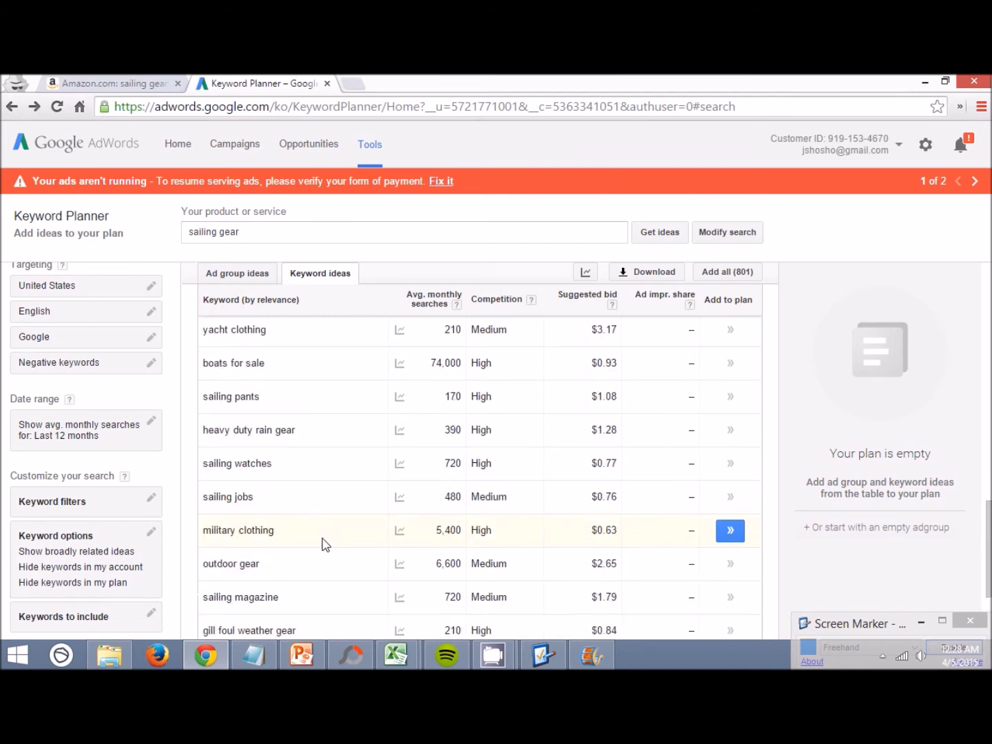
scroll(279, 477, up, 1)
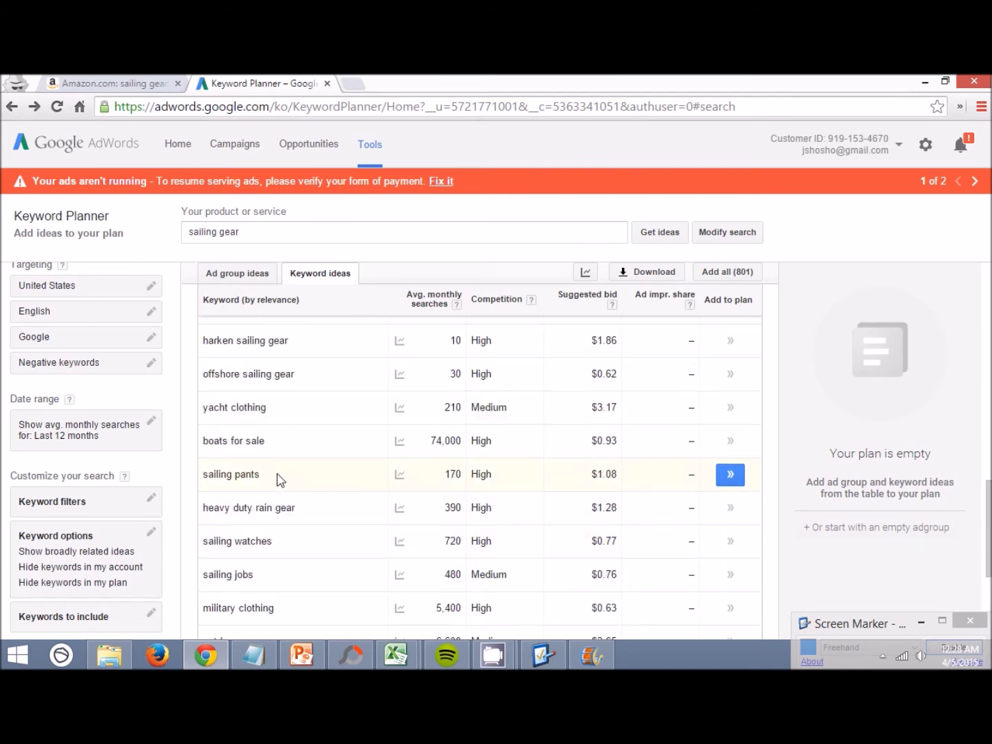
scroll(276, 486, up, 3)
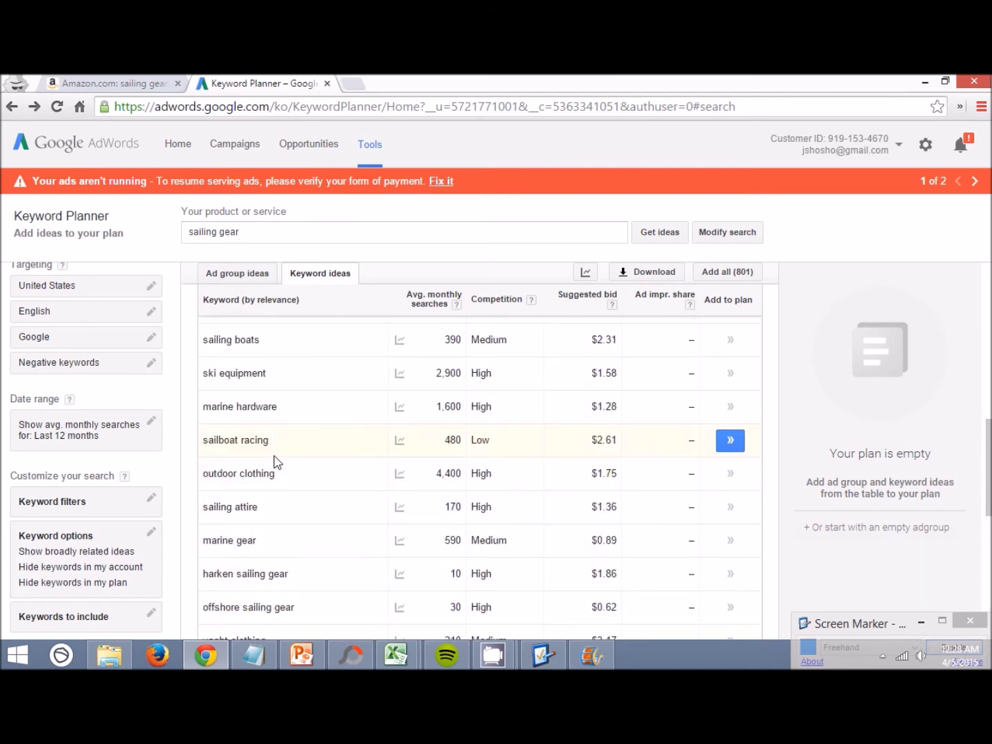
scroll(248, 383, up, 2)
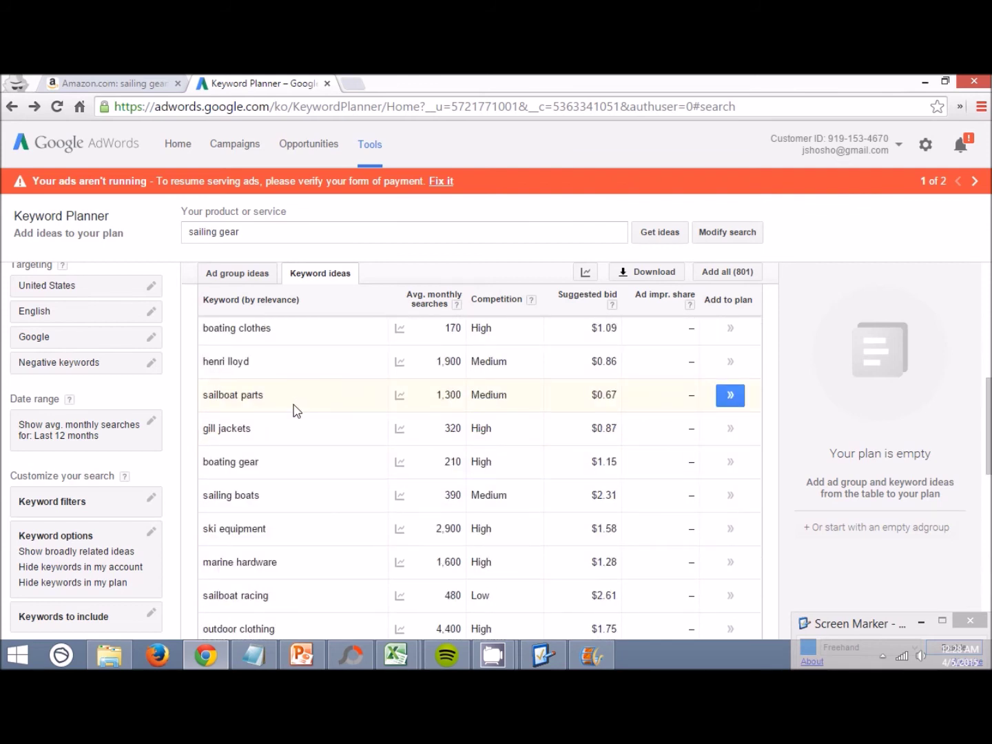
scroll(296, 411, up, 2)
scroll(393, 482, down, 10)
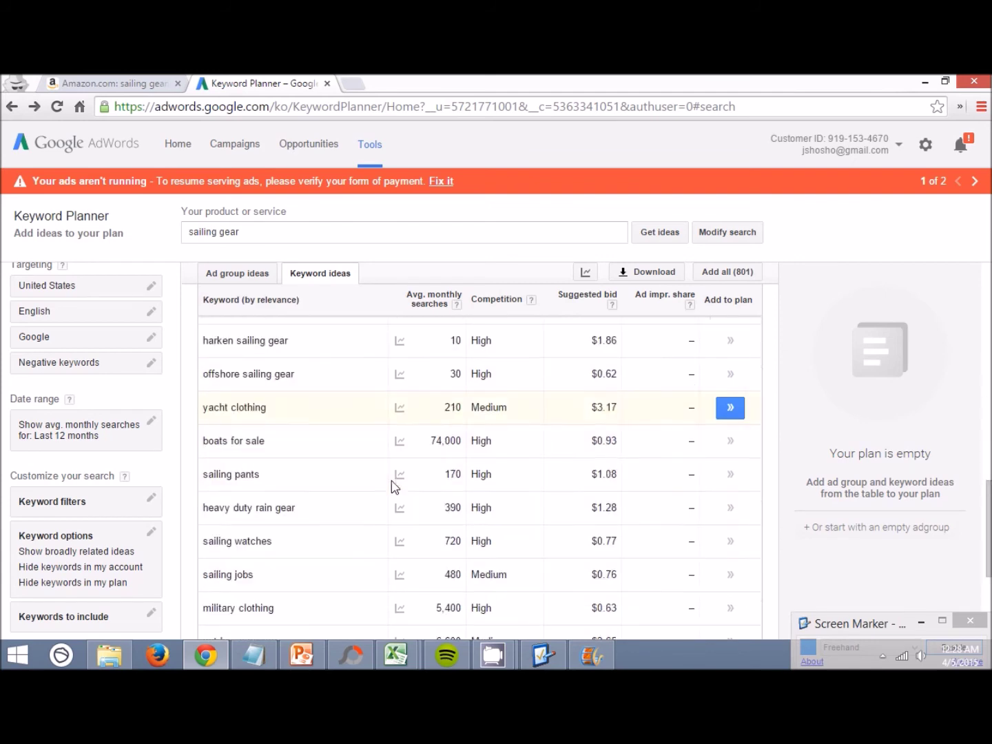
click(748, 606)
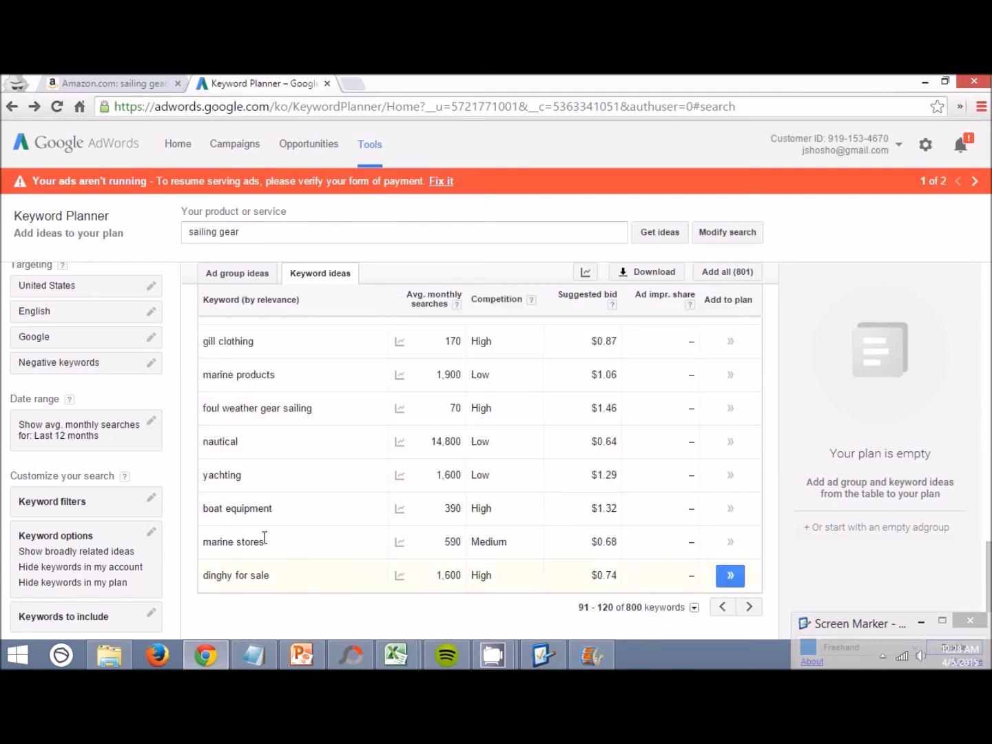
Review ideas 91–120 and select the 'fishing rain gear' keyword at 880 searches
scroll(289, 565, up, 4)
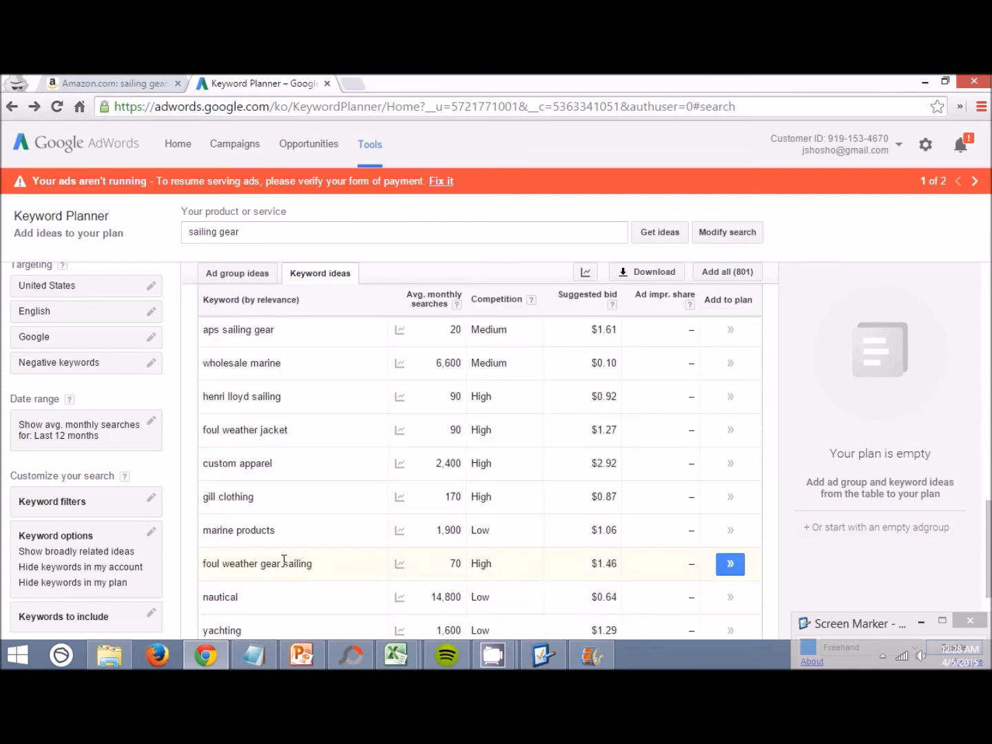
scroll(303, 532, up, 1)
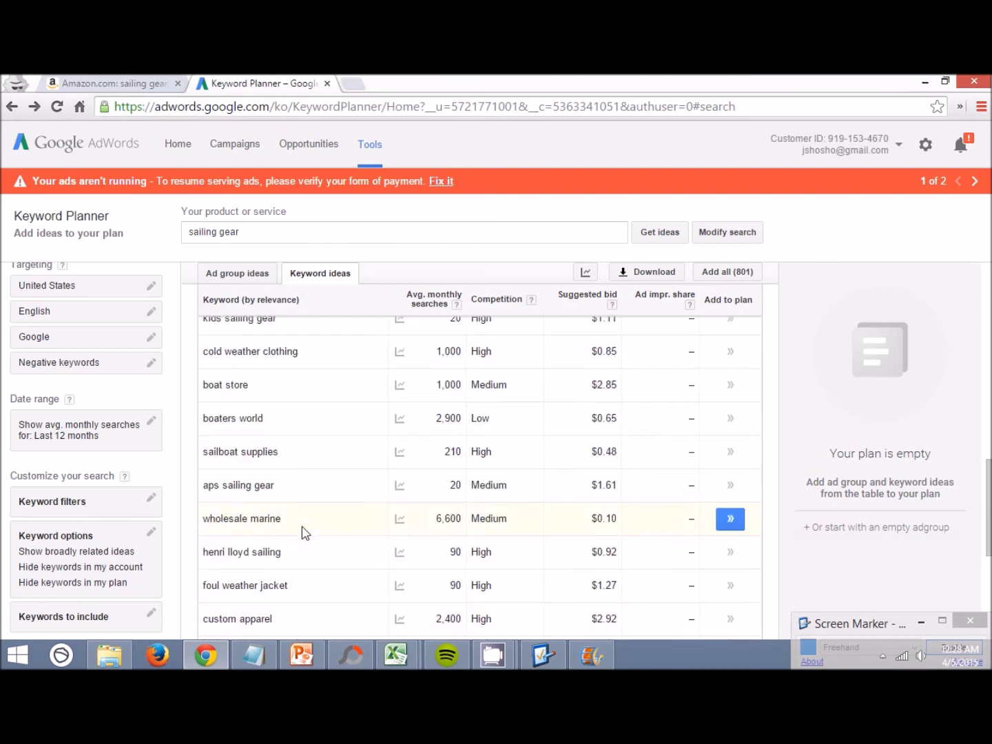
scroll(305, 531, up, 2)
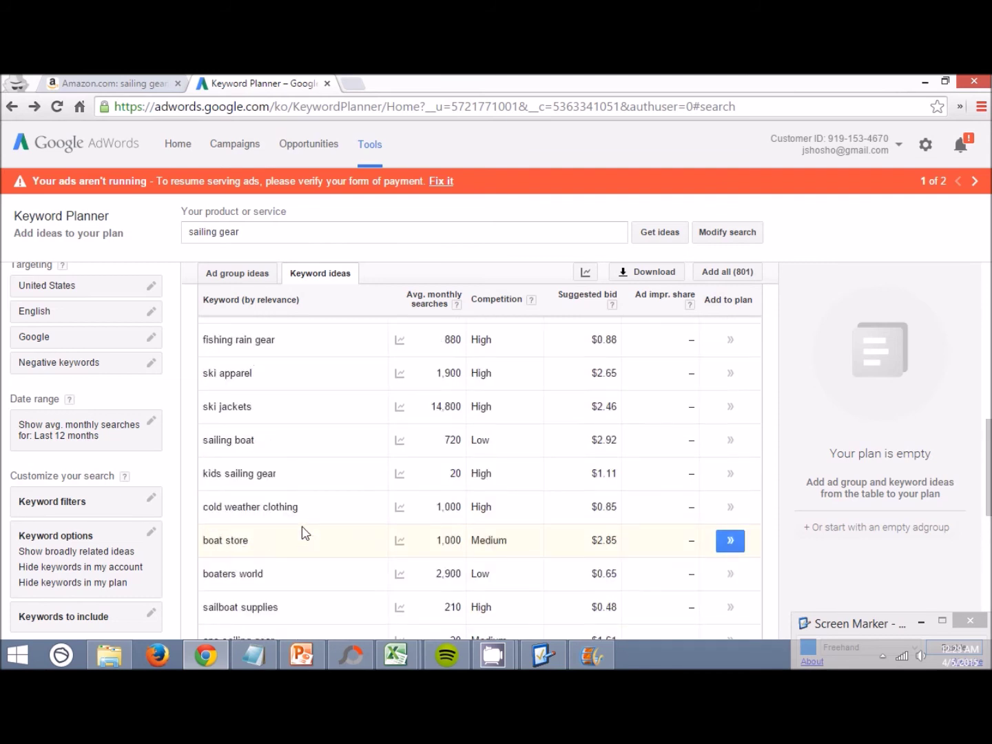
scroll(319, 492, up, 1)
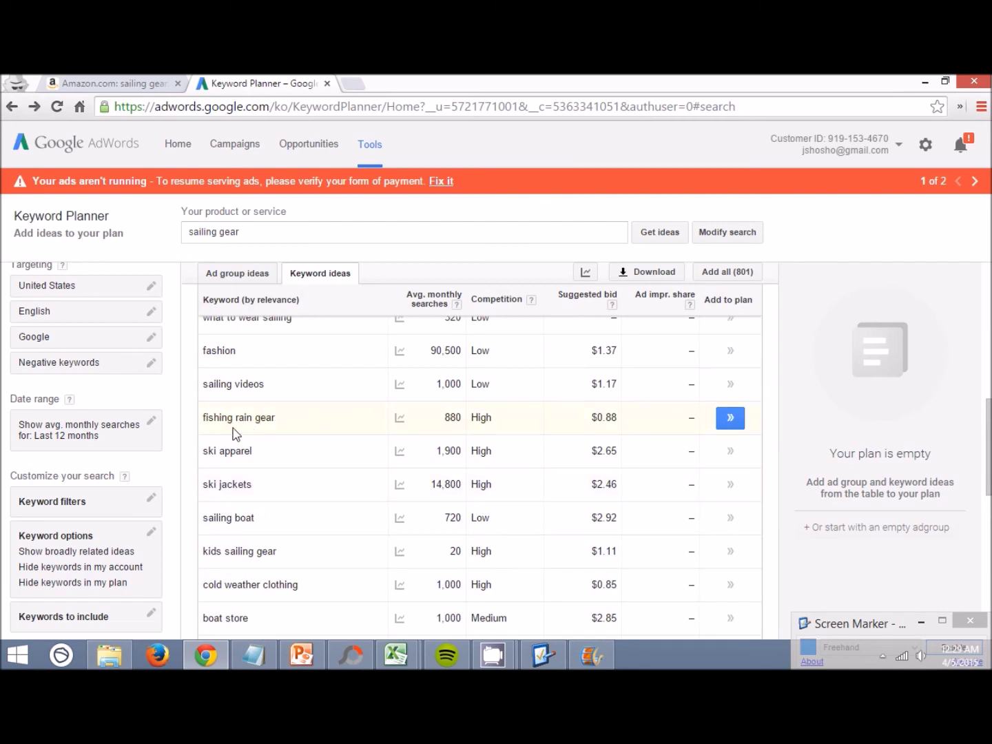
scroll(293, 427, up, 1)
scroll(289, 432, up, 1)
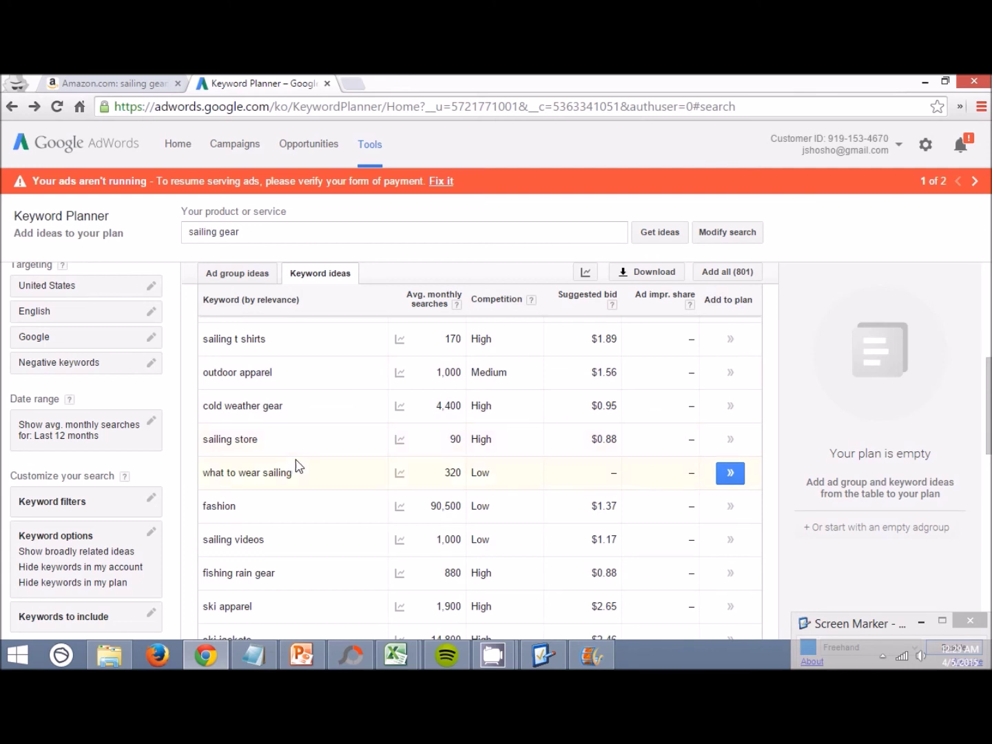
scroll(293, 405, down, 2)
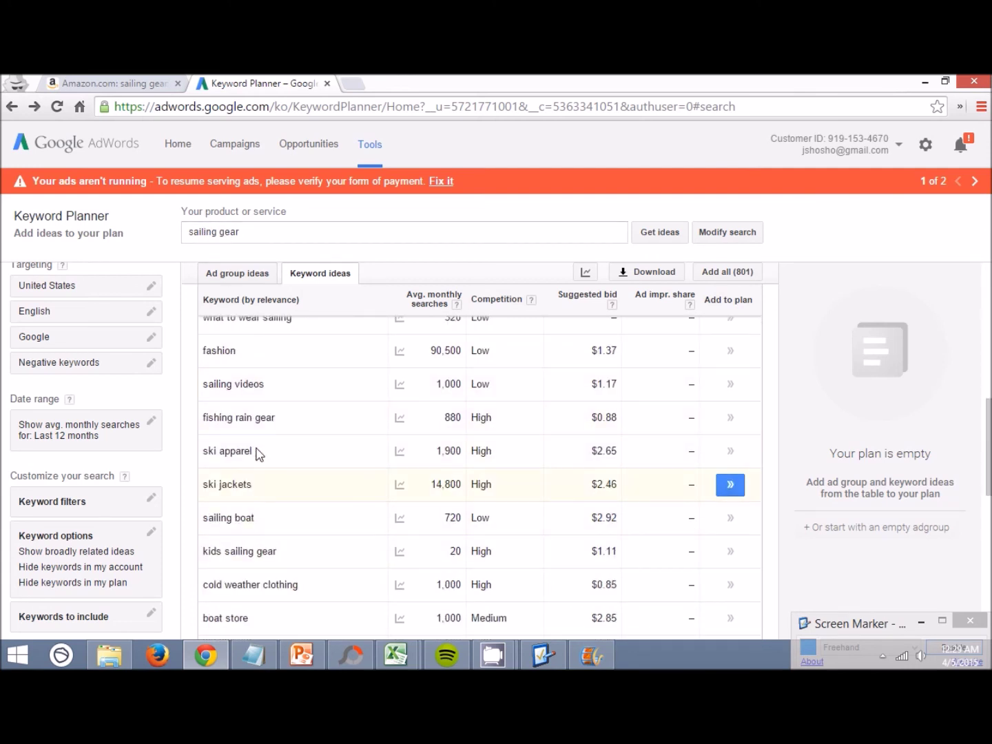
drag(196, 420, 184, 418)
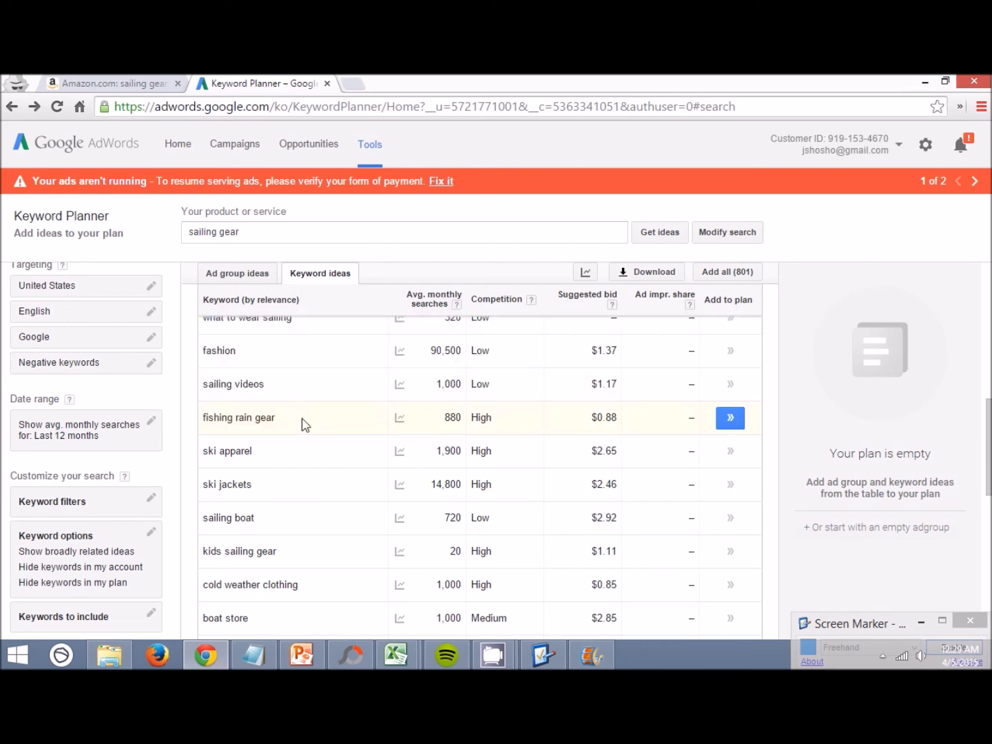
Copy 'fishing rain gear' and search ideas for it in place of 'sailing gear'
drag(303, 423, 201, 418)
right_click(204, 420)
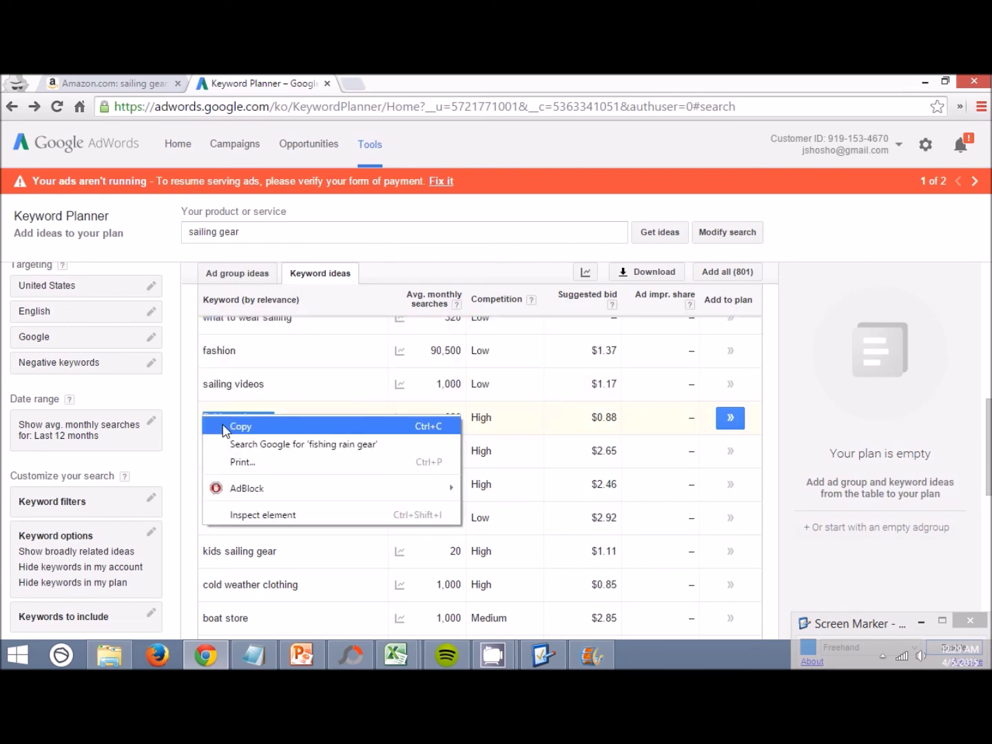
click(238, 426)
triple_click(262, 233)
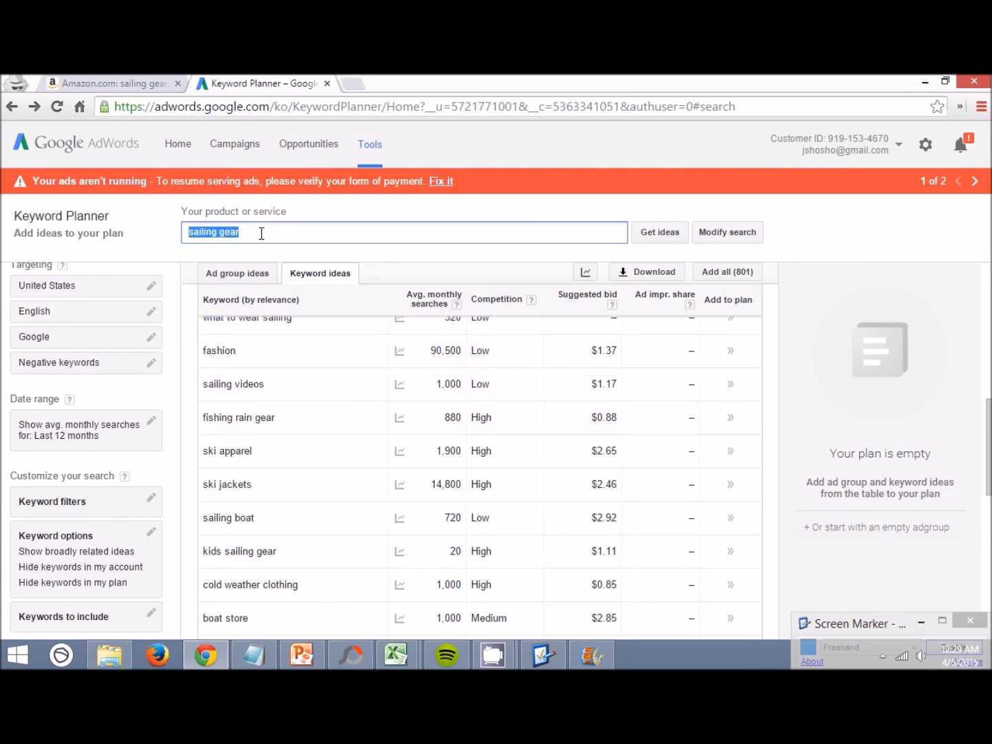
key(ctrl+v)
key(Return)
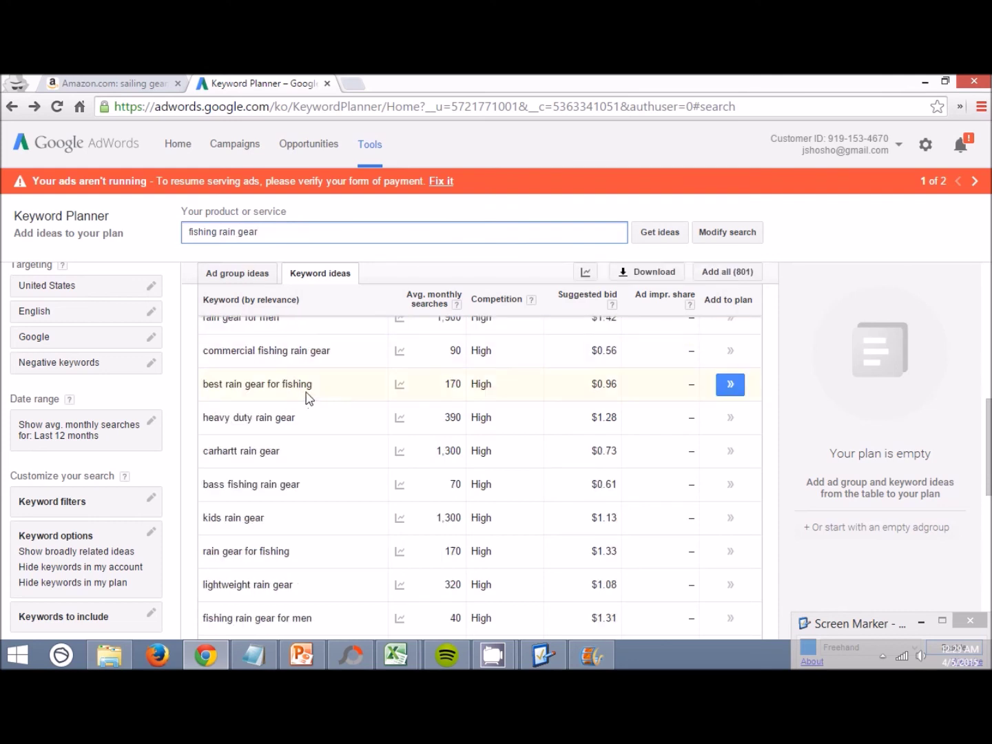
Review the fishing rain gear monthly search trend chart and ideas like rain gear at 8,100
scroll(288, 398, down, 2)
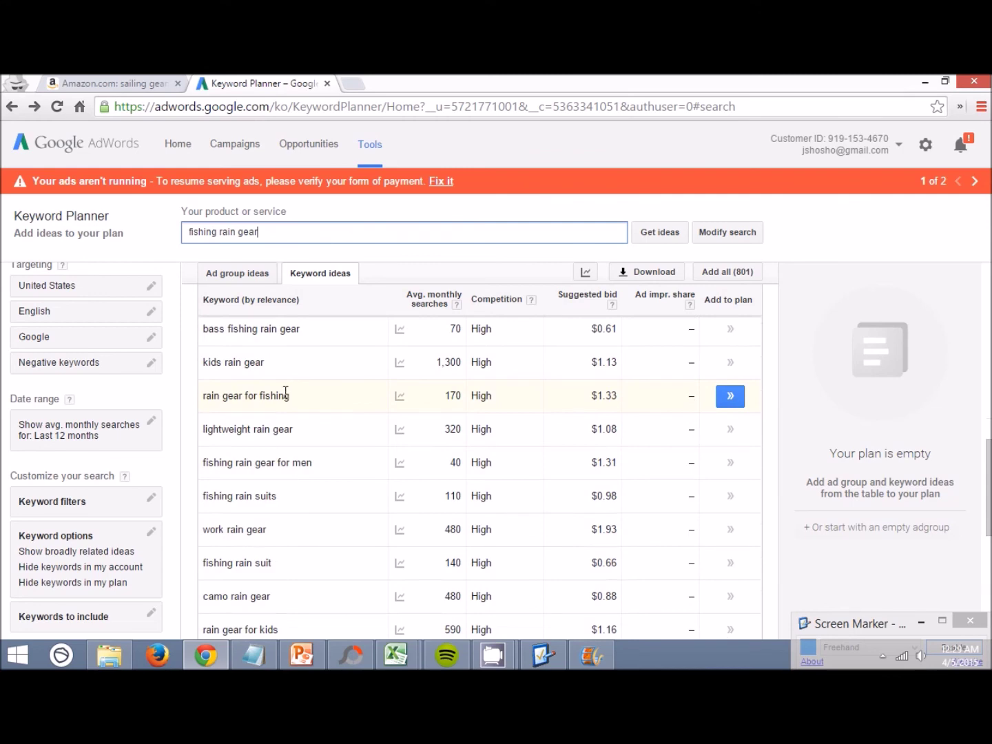
scroll(286, 393, down, 3)
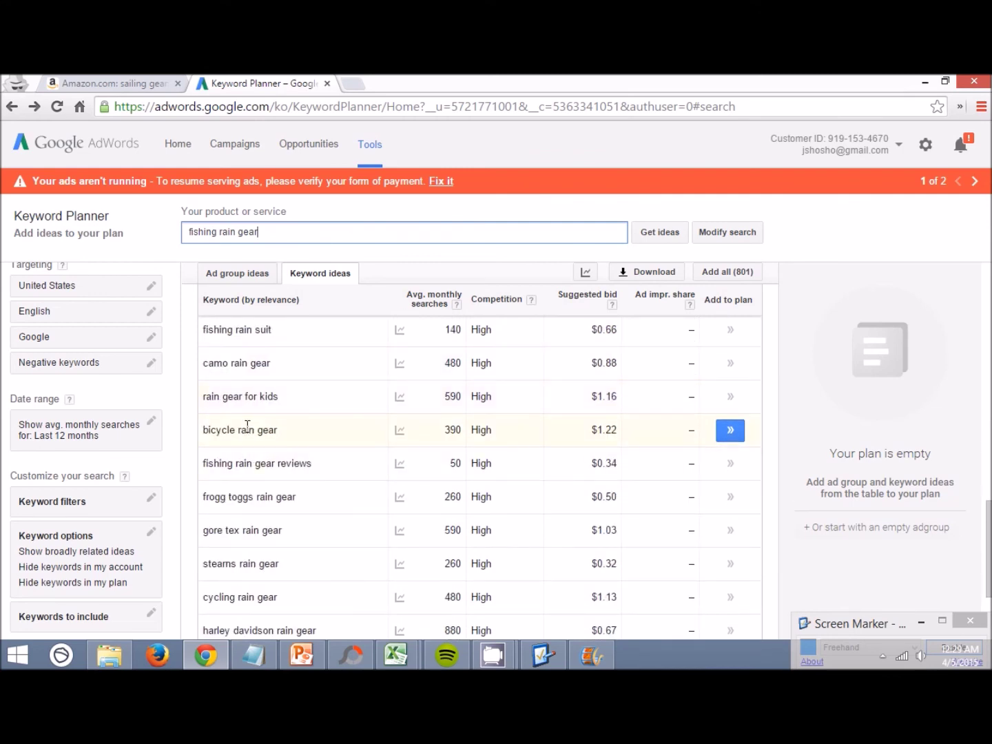
scroll(245, 421, down, 2)
scroll(398, 577, up, 5)
mouse_move(399, 577)
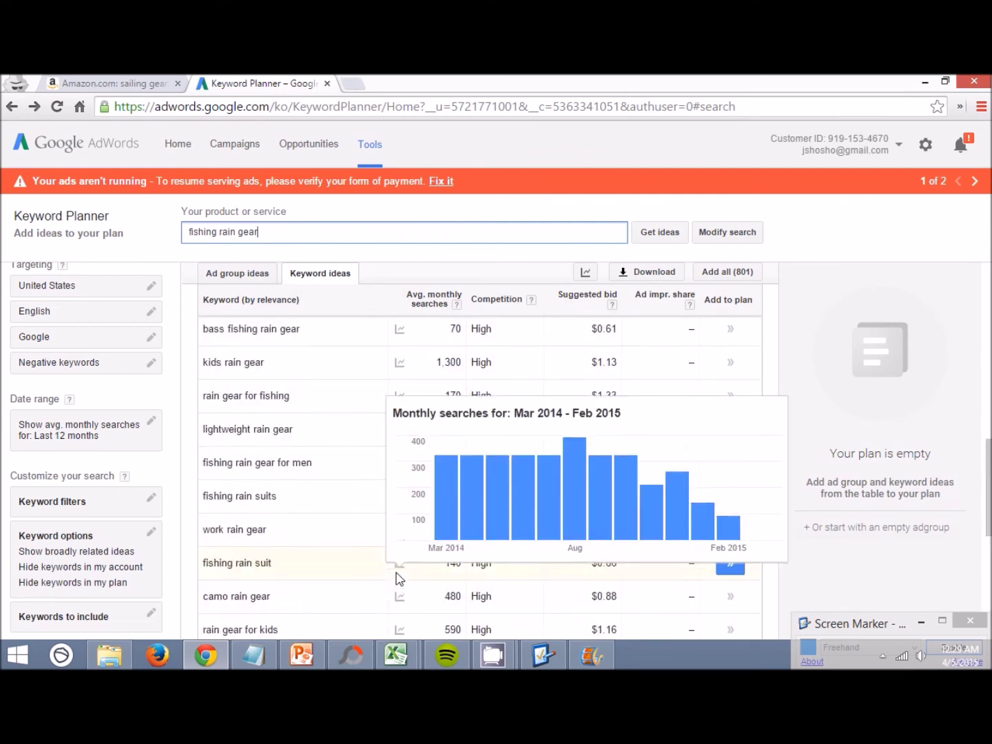
scroll(399, 577, up, 5)
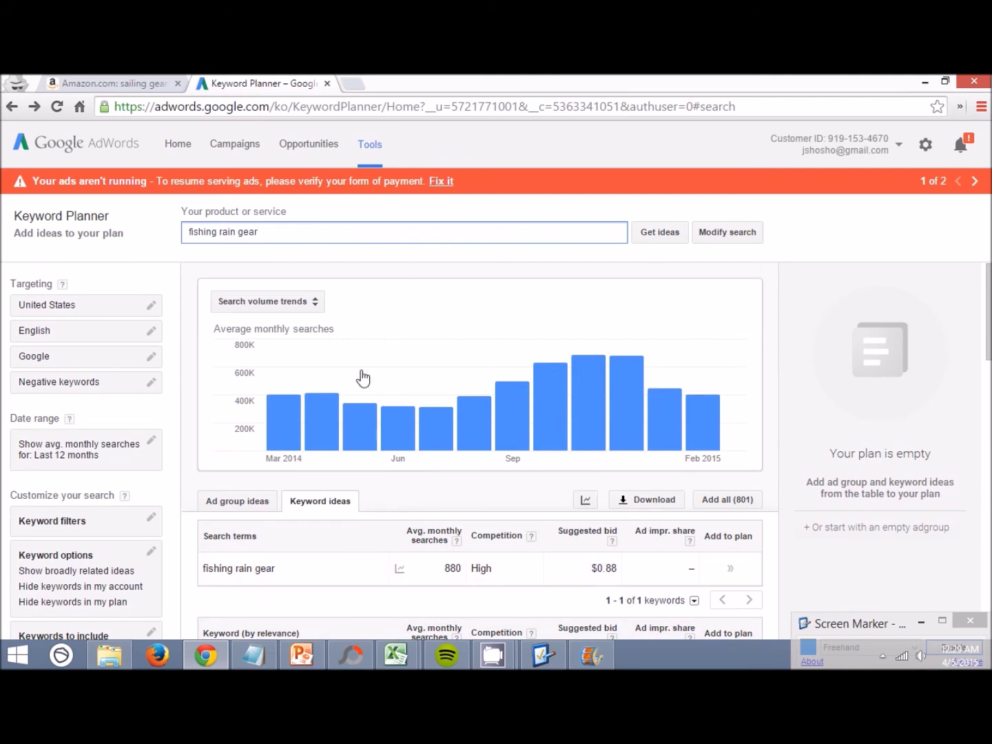
mouse_move(355, 389)
Glance at the Amazon sailing hats results, then select and deselect 'fishing' in the search term
click(100, 84)
click(253, 79)
scroll(266, 327, down, 3)
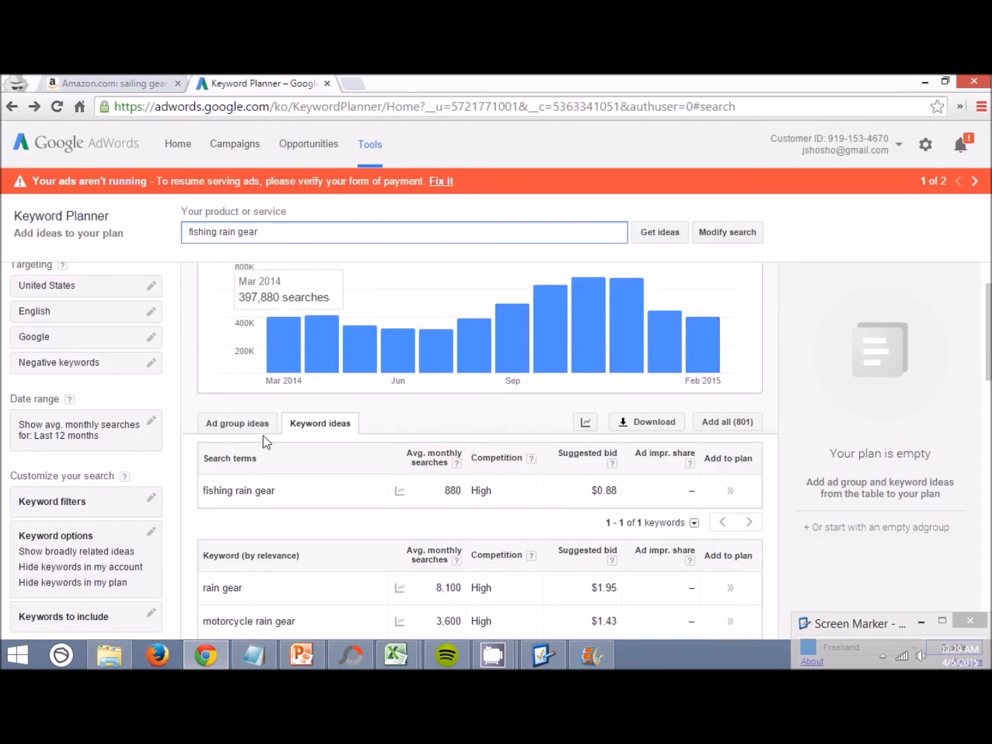
scroll(301, 403, up, 2)
double_click(210, 232)
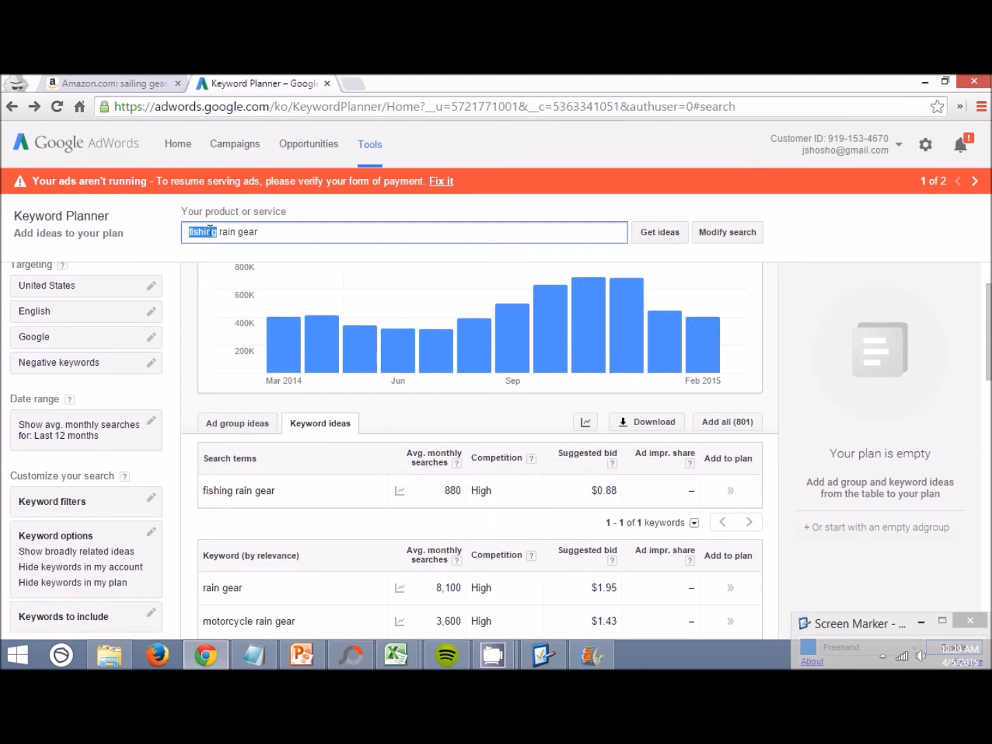
click(209, 231)
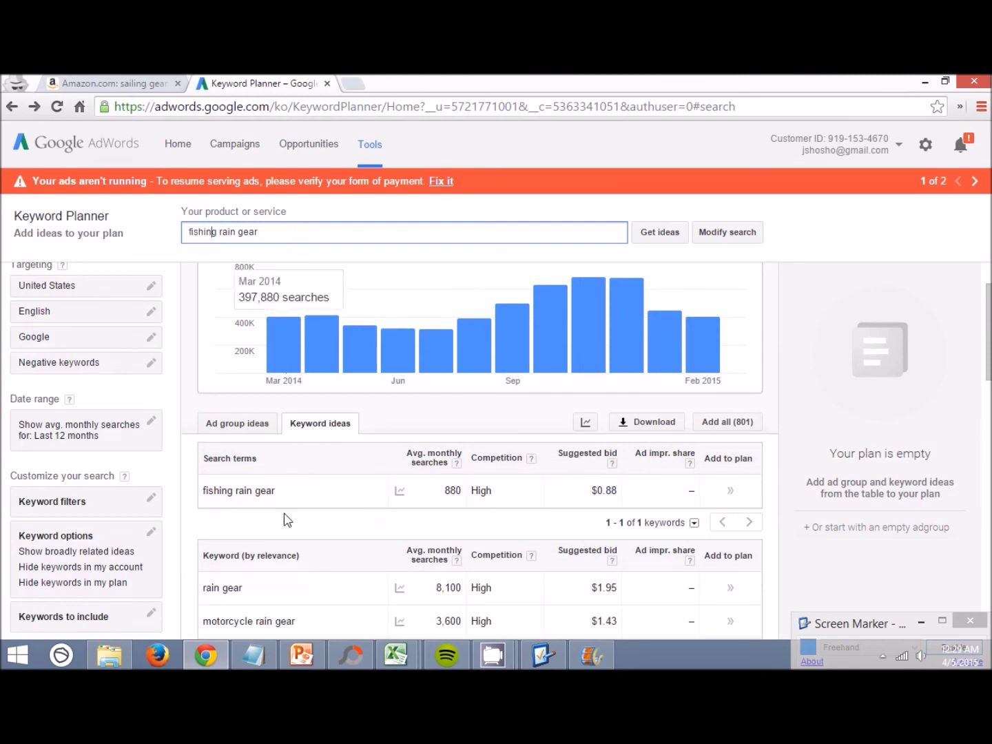
Scroll the Amazon sailing hats results down and back up for comparison
click(104, 82)
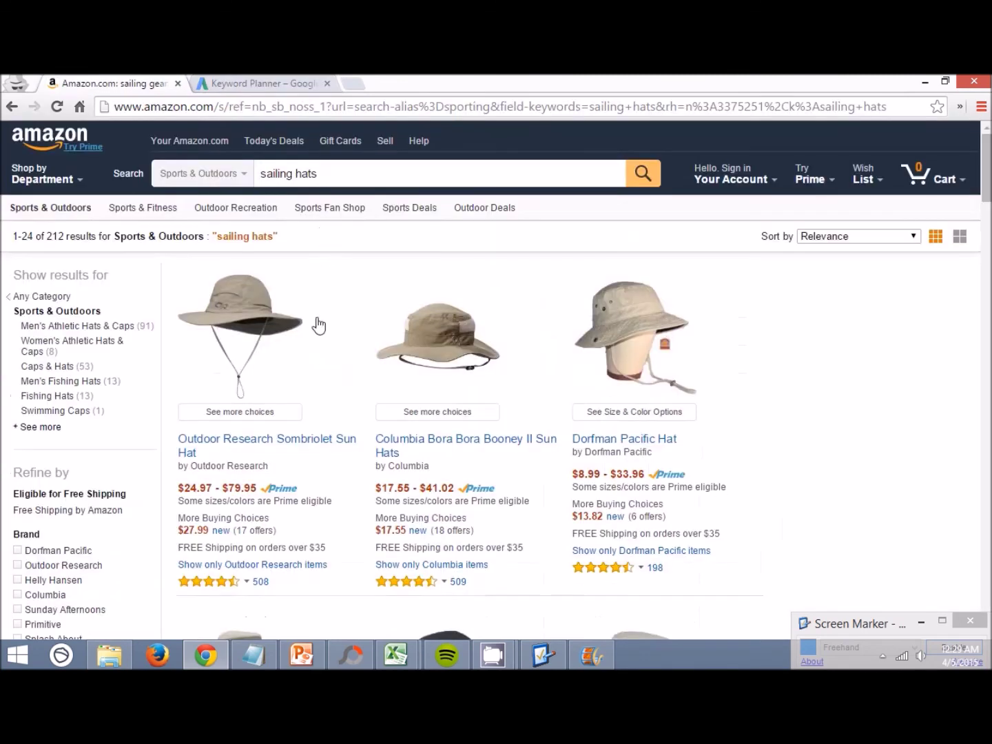
scroll(317, 325, down, 3)
scroll(353, 448, up, 3)
click(265, 83)
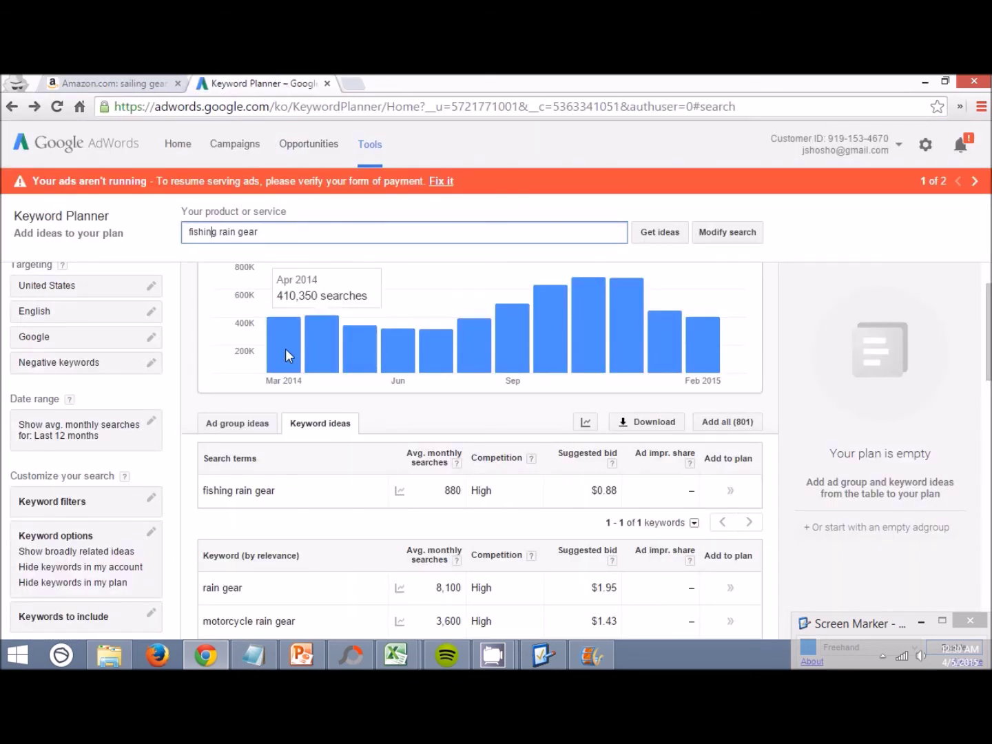
Scroll the fishing rain gear ideas to rain gear for men (1,900) and kids rain gear (1,300)
scroll(286, 348, down, 2)
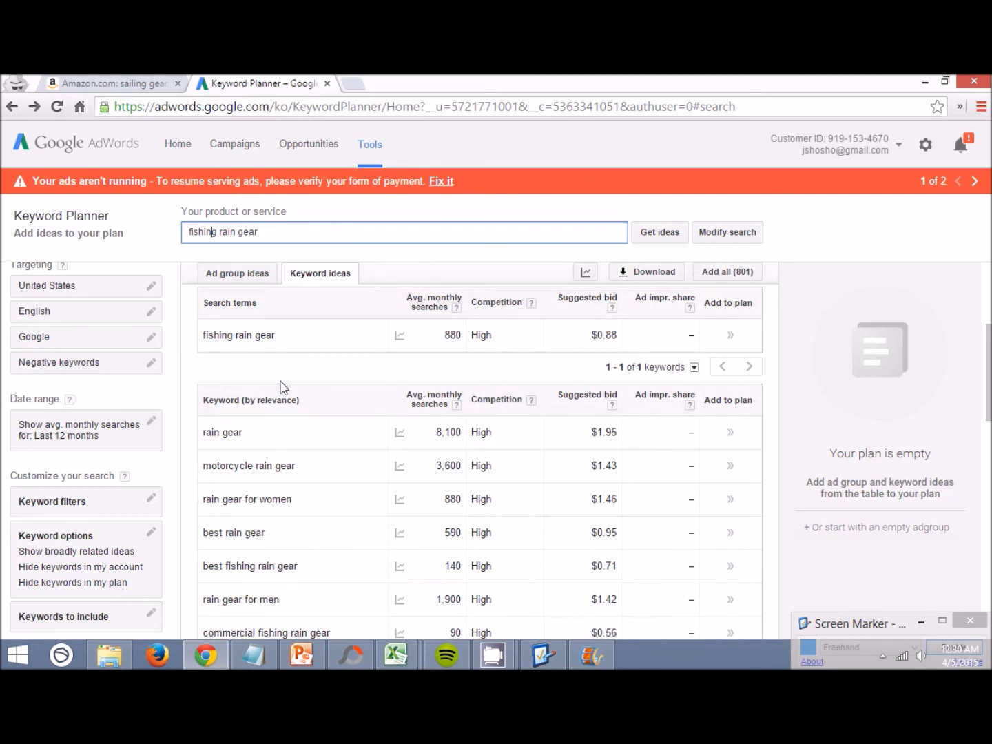
scroll(306, 467, down, 2)
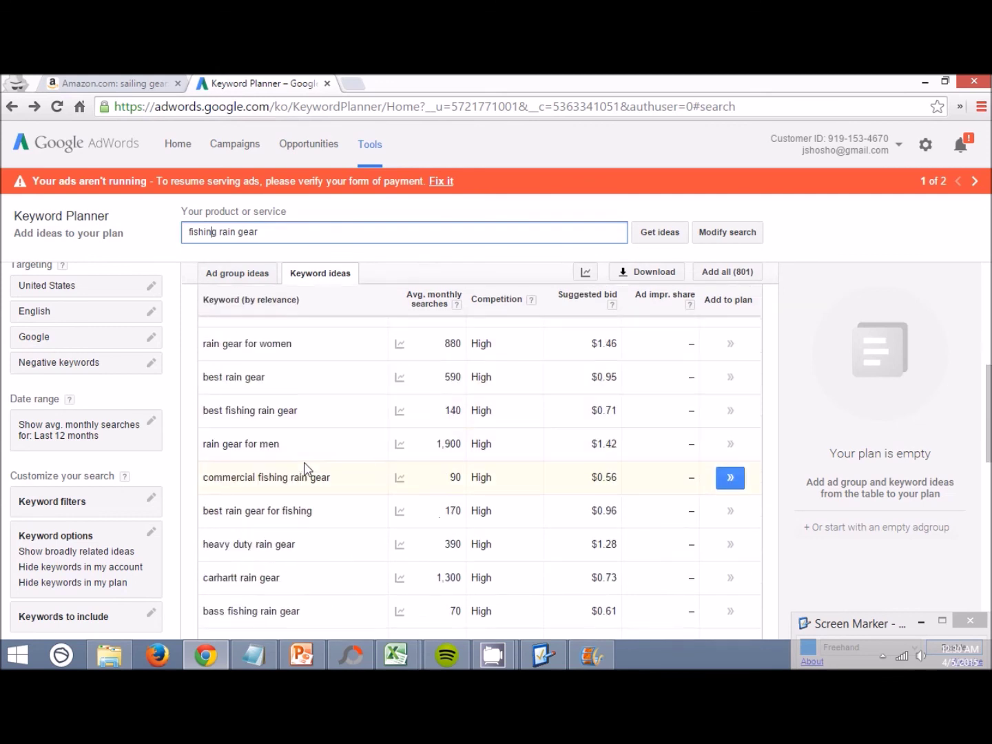
scroll(305, 469, down, 1)
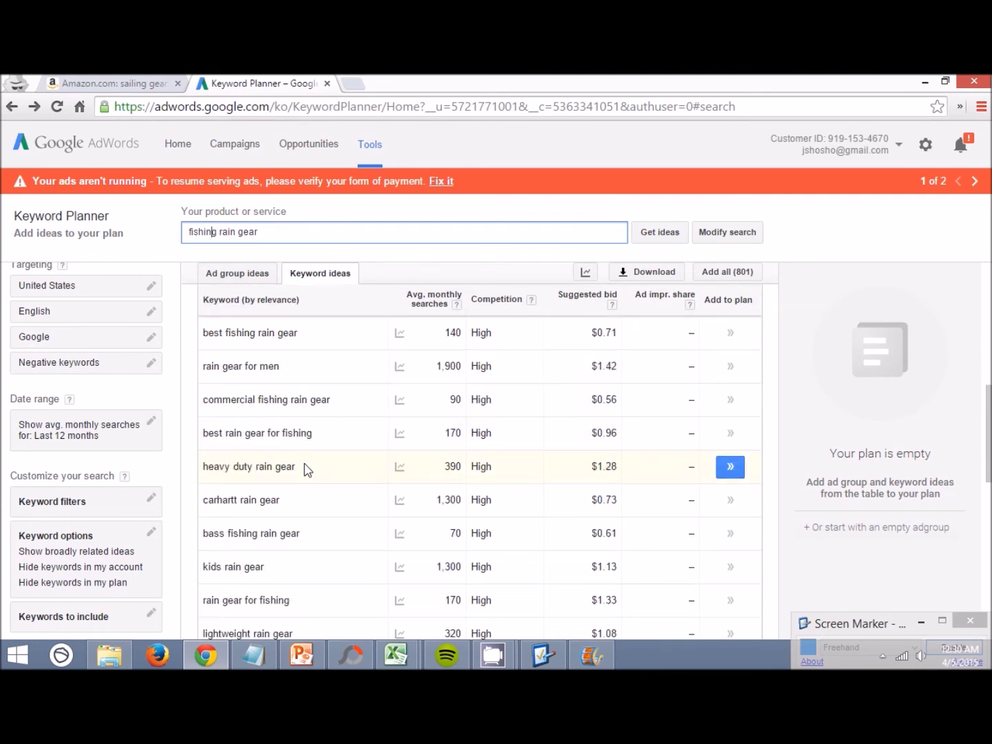